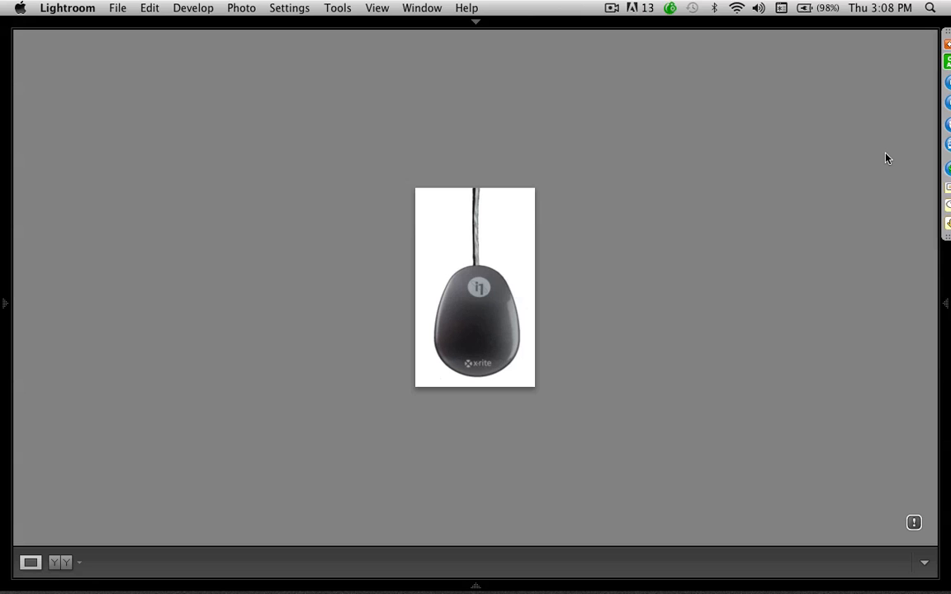
Advance through the presentation images to the Custom Printer Profiles slide and bring back all the surrounding panels
{"action": "key", "text": "Right"}
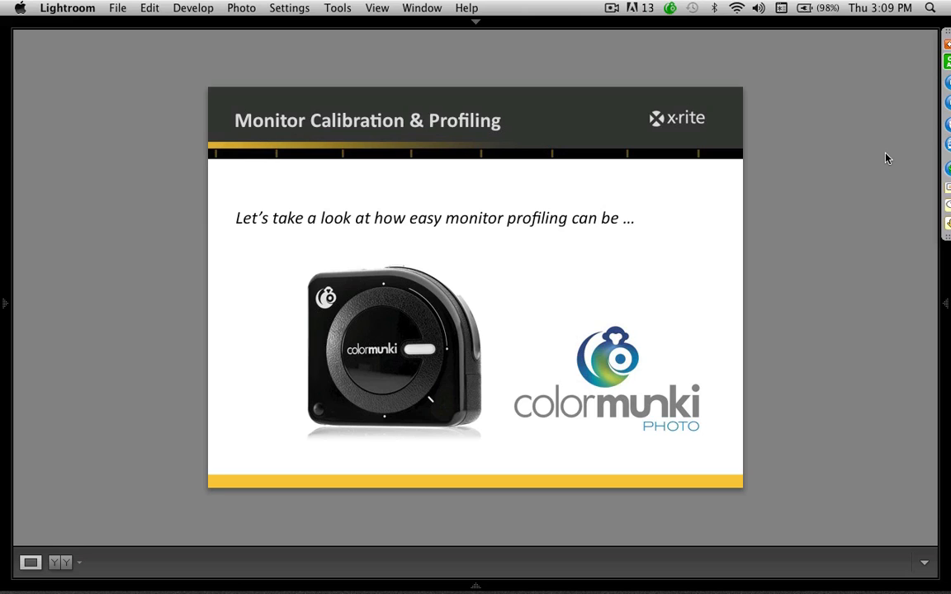
{"action": "key", "text": "Right"}
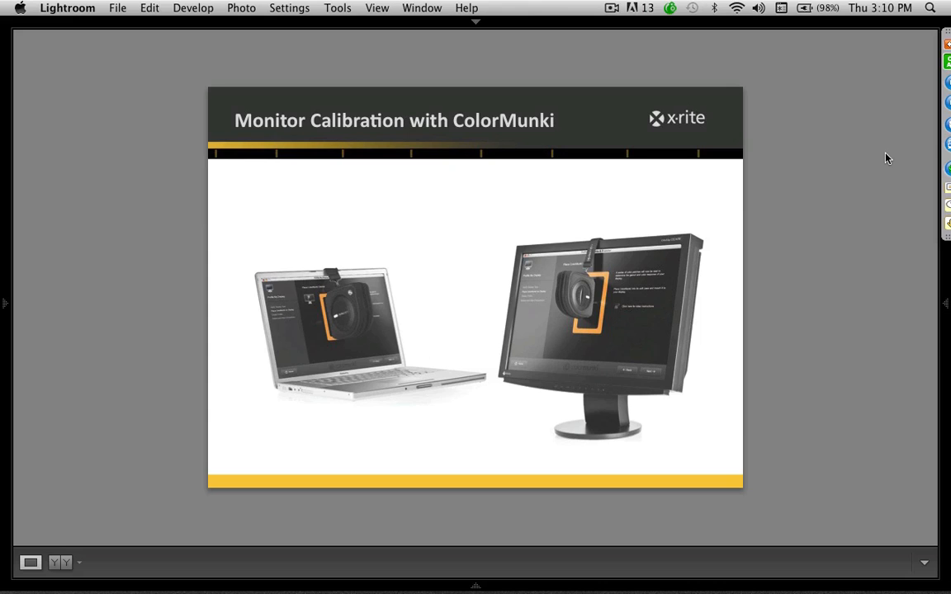
{"action": "key", "text": "Right"}
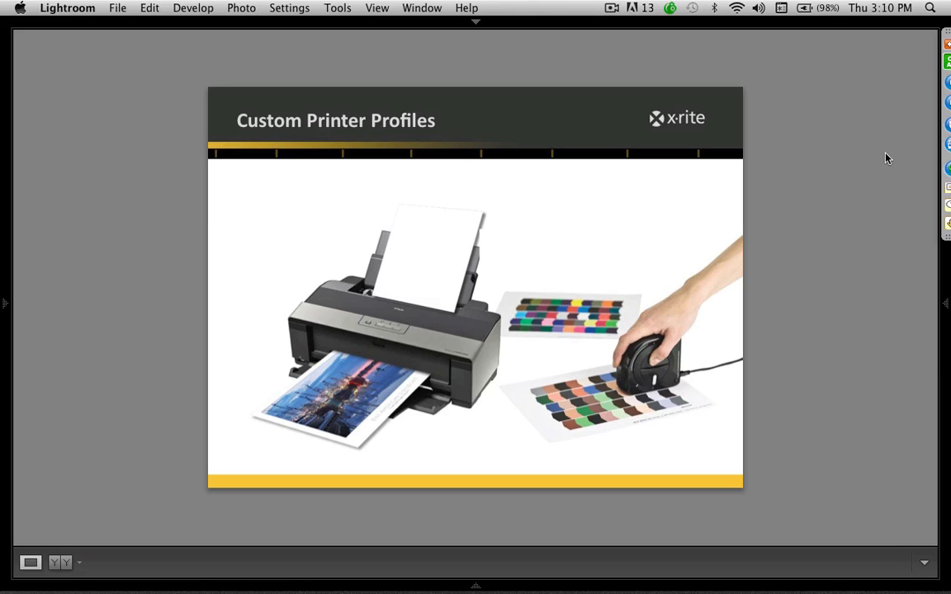
{"action": "key", "text": "shift+Tab"}
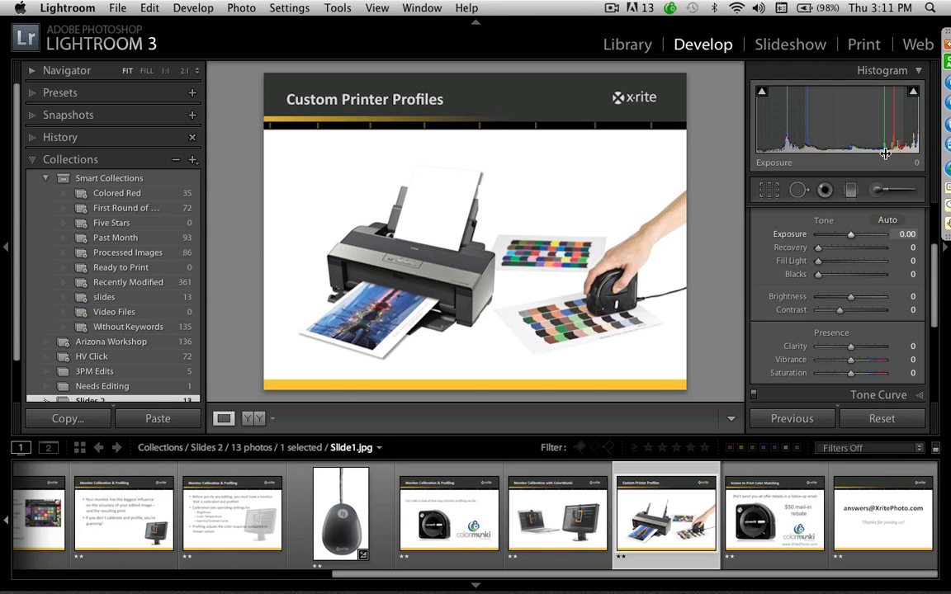
Hide Lightroom to reach the Pictures window in Finder, and slightly narrow the window and its Name column
{"action": "key", "text": "super+h"}
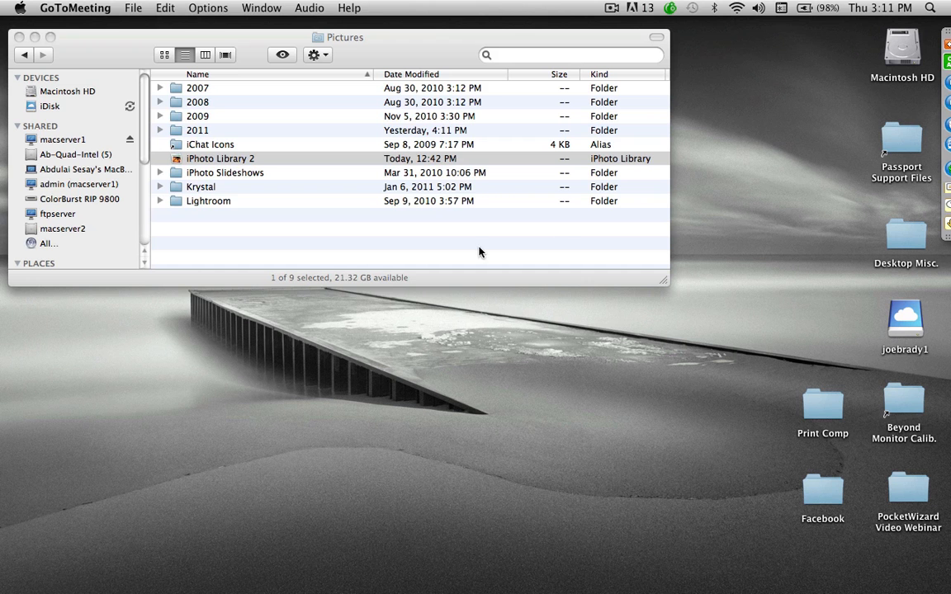
{"action": "left_click", "coordinate": [360, 279]}
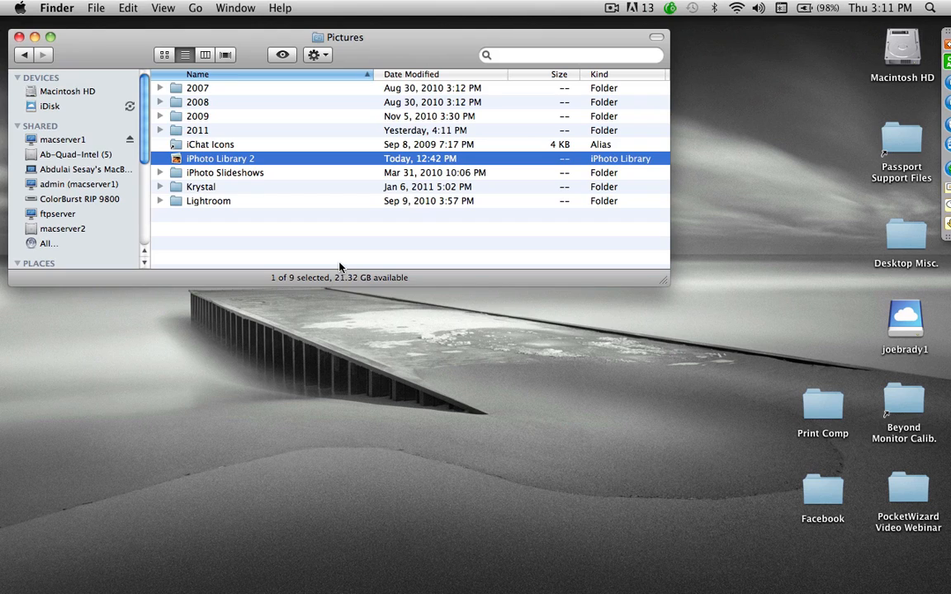
{"action": "left_click_drag", "start_coordinate": [666, 284], "coordinate": [659, 285]}
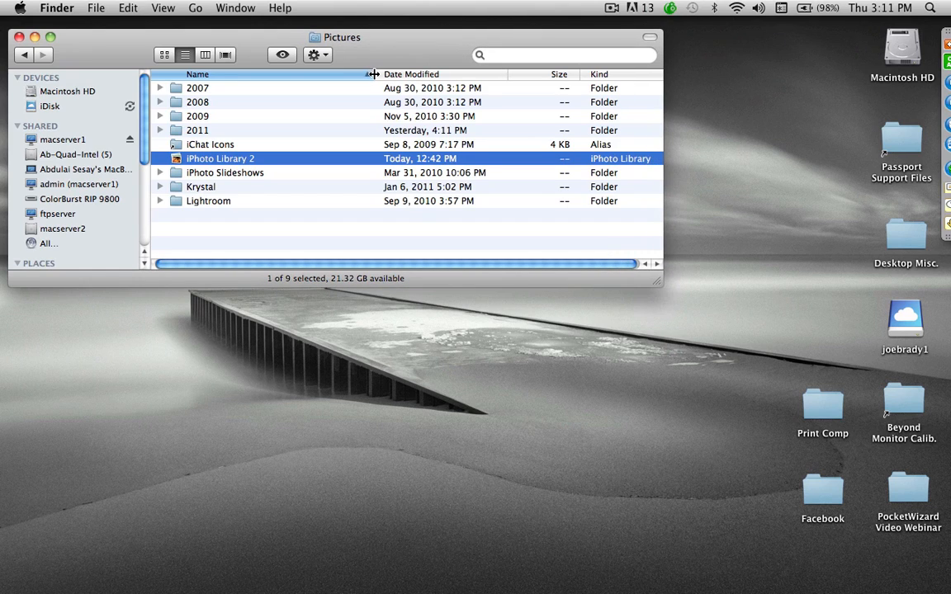
{"action": "left_click_drag", "start_coordinate": [376, 75], "coordinate": [327, 74]}
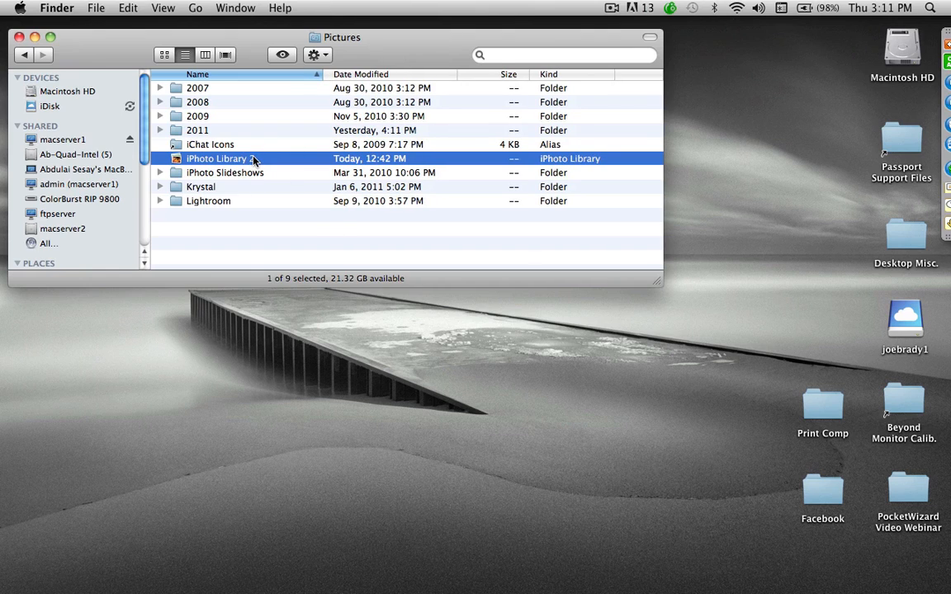
Browse from Macintosh HD through Users to the home folder's Pictures in an enlarged window, and show the package contents of iPhoto Library 2
{"action": "left_click", "coordinate": [85, 93]}
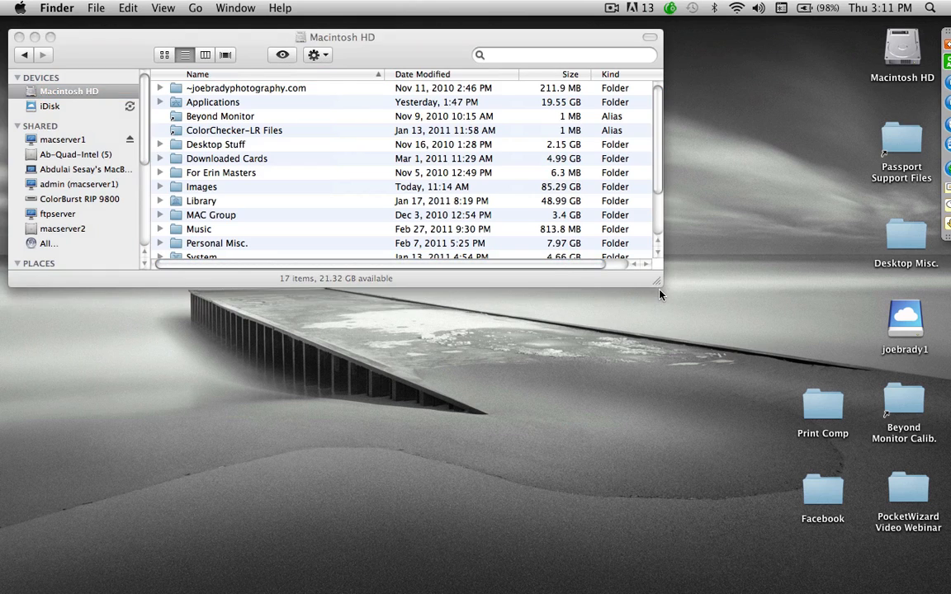
{"action": "left_click_drag", "start_coordinate": [658, 284], "coordinate": [653, 325]}
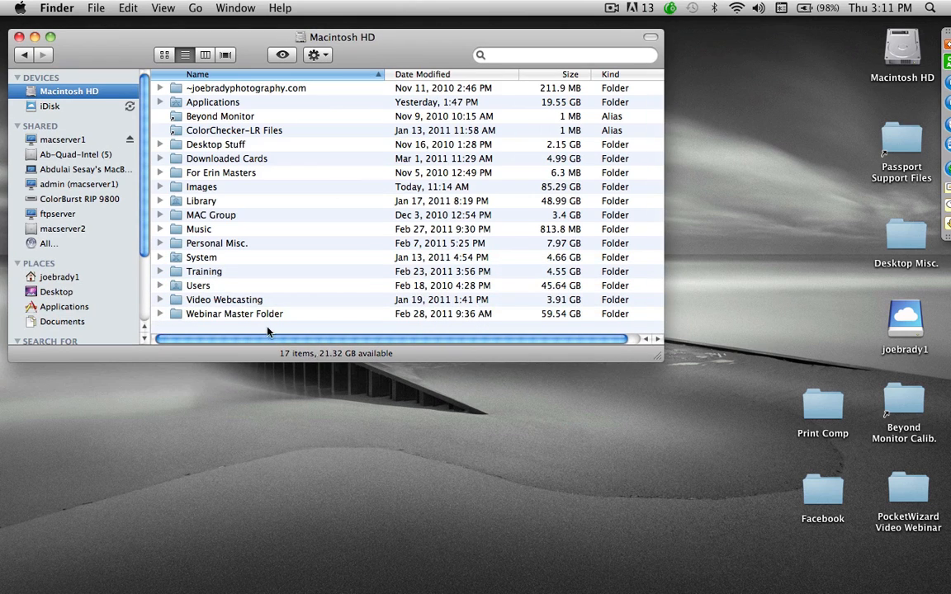
{"action": "double_click", "coordinate": [191, 285]}
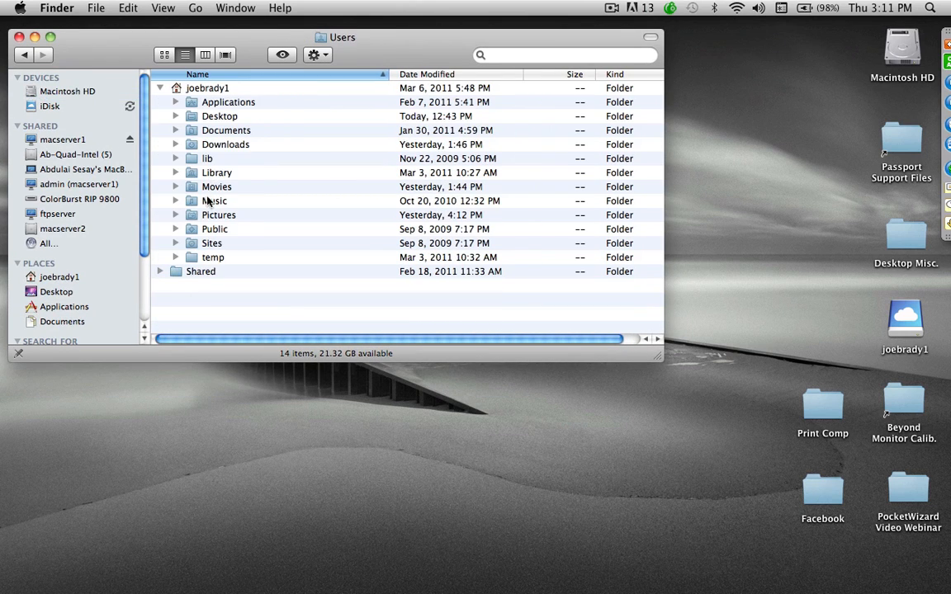
{"action": "double_click", "coordinate": [211, 214]}
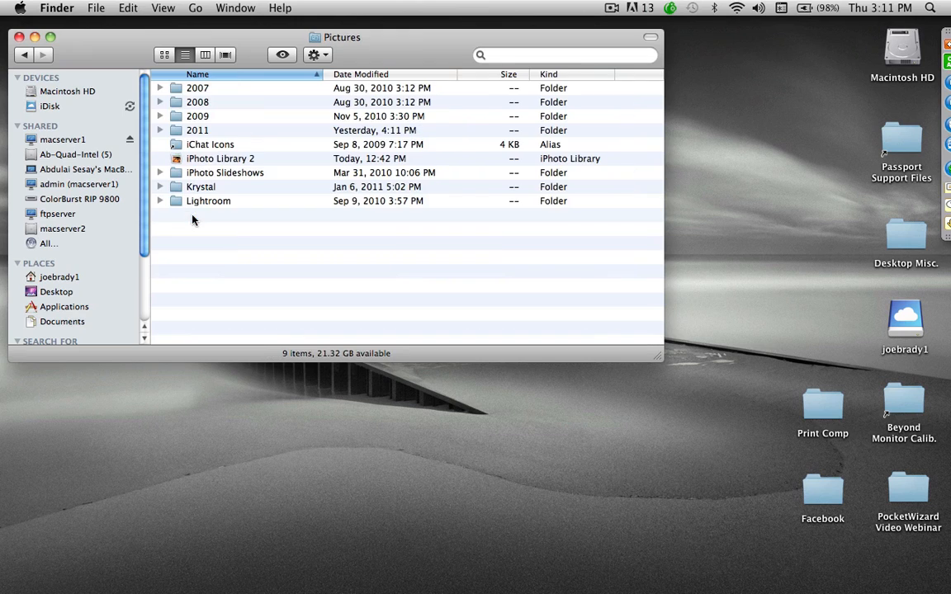
{"action": "right_click", "coordinate": [220, 160]}
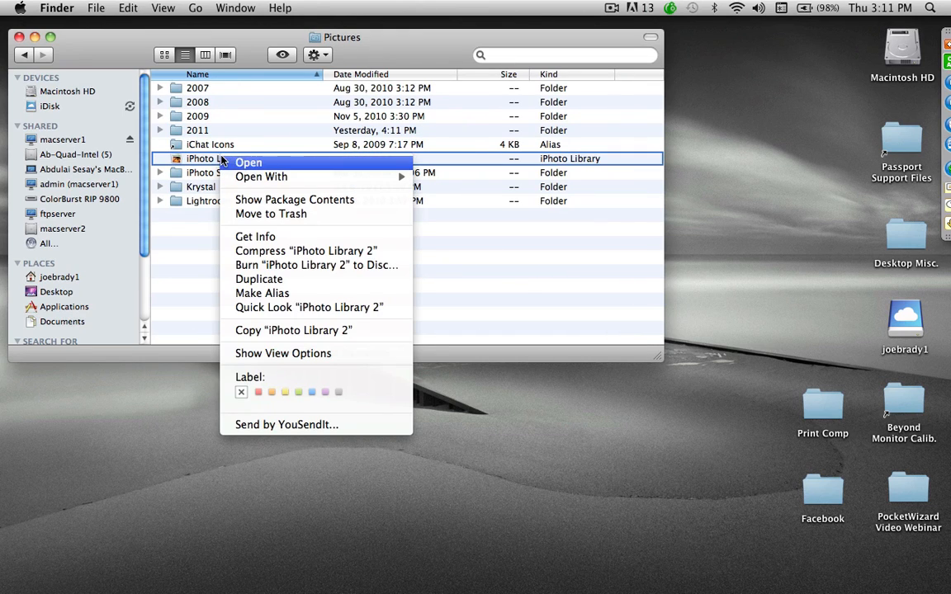
{"action": "left_click", "coordinate": [333, 202]}
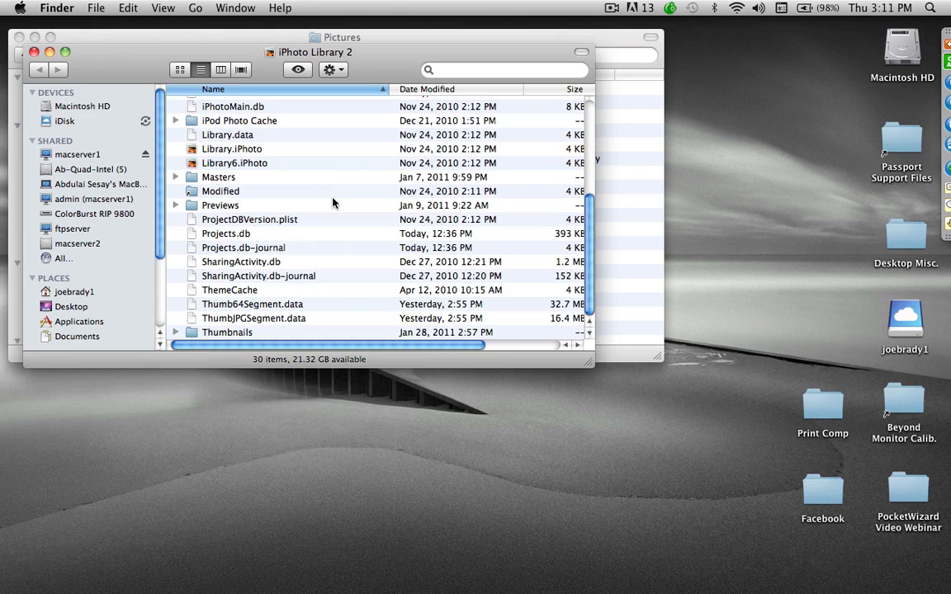
Make an alias of the library's Masters folder, move it onto the desktop, and close both Finder windows
{"action": "left_click", "coordinate": [190, 179]}
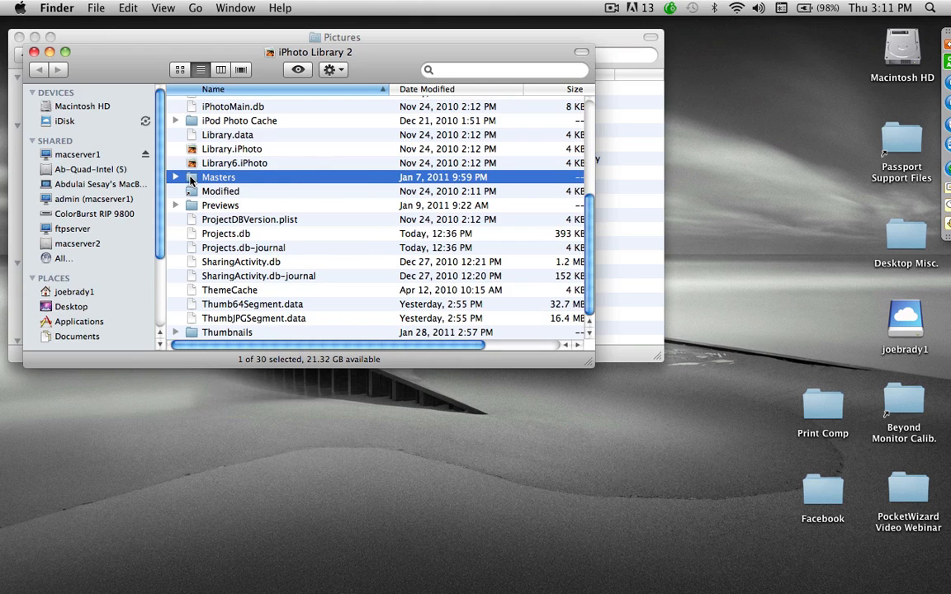
{"action": "left_click", "coordinate": [96, 8]}
{"action": "left_click", "coordinate": [124, 208]}
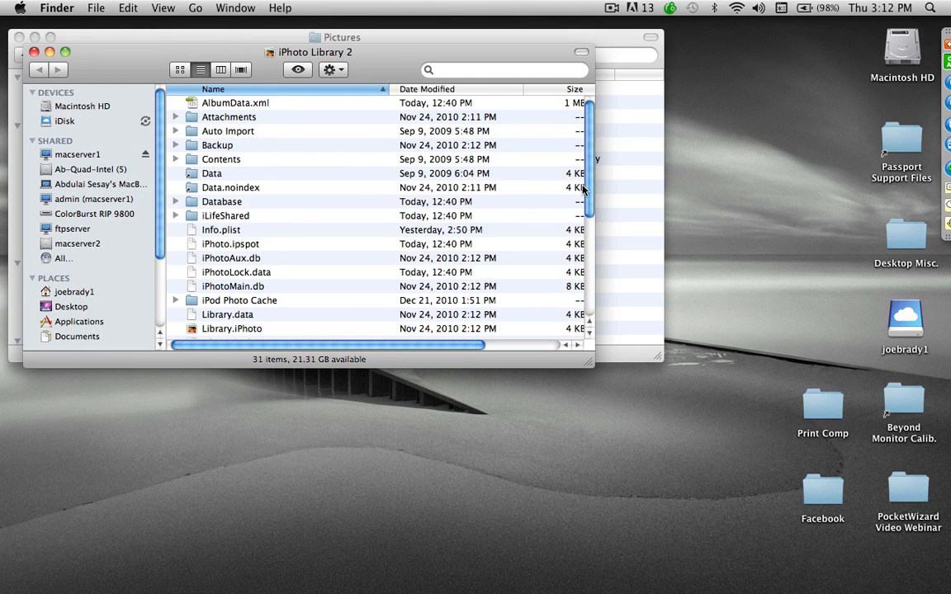
{"action": "scroll", "coordinate": [591, 191], "scroll_direction": "down", "scroll_amount": 5}
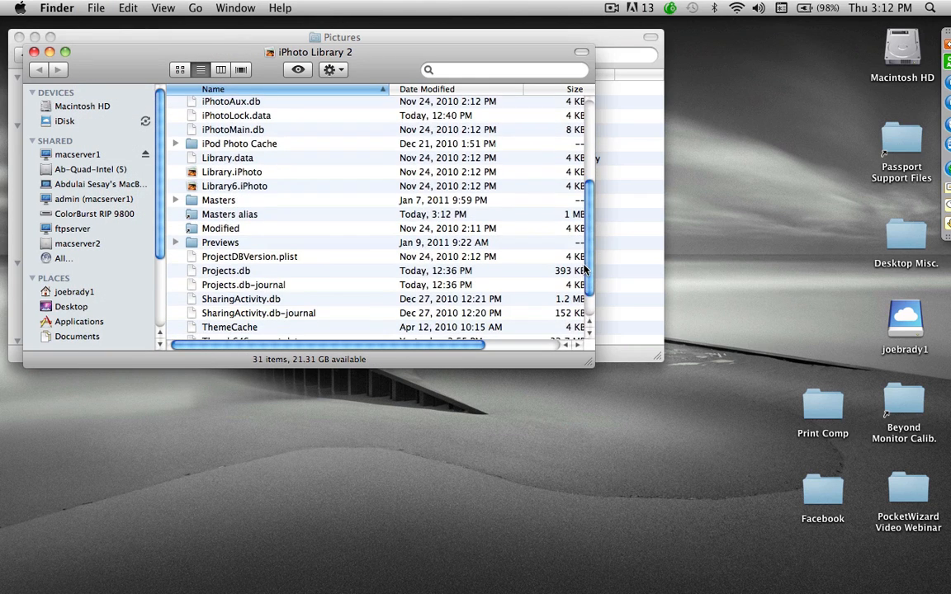
{"action": "left_click_drag", "start_coordinate": [225, 214], "coordinate": [816, 310]}
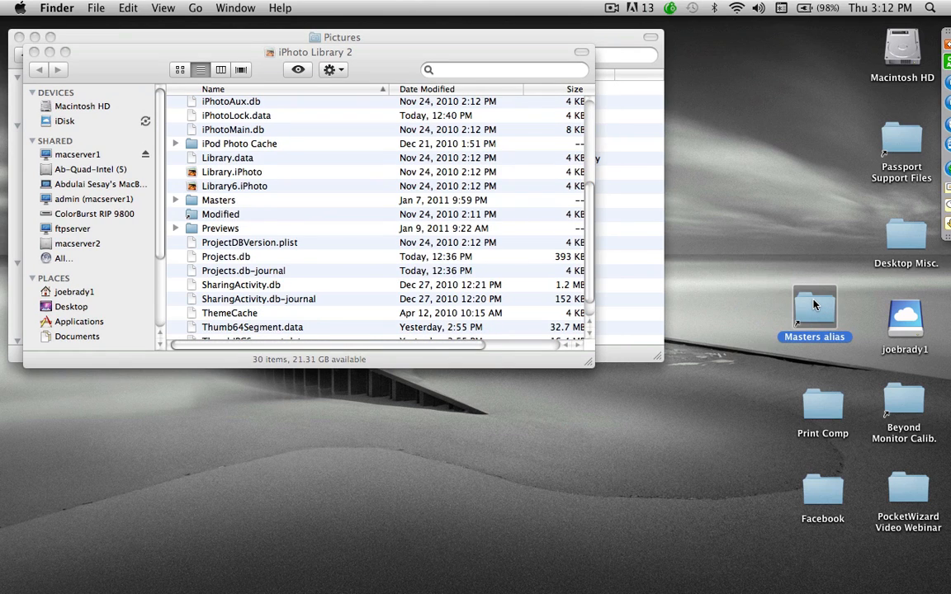
{"action": "left_click", "coordinate": [34, 51]}
{"action": "left_click", "coordinate": [19, 38]}
Switch back to Lightroom and start importing photos
{"action": "mouse_move", "coordinate": [331, 592]}
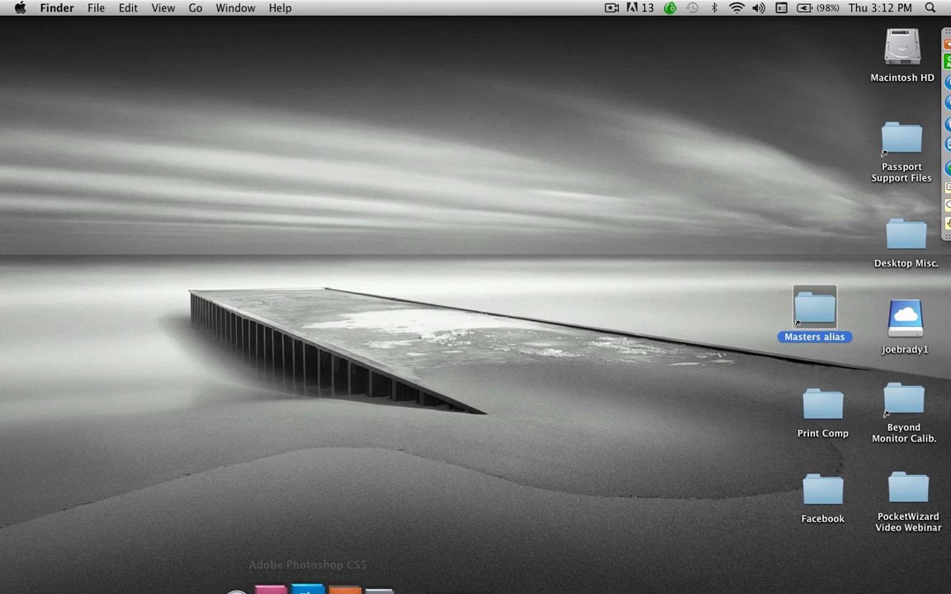
{"action": "left_click", "coordinate": [371, 570]}
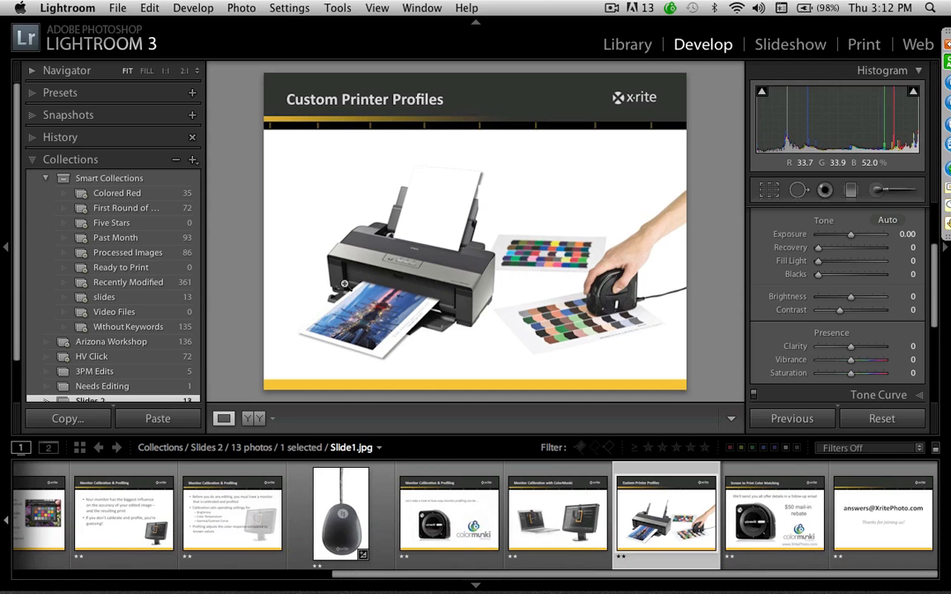
{"action": "left_click", "coordinate": [121, 9]}
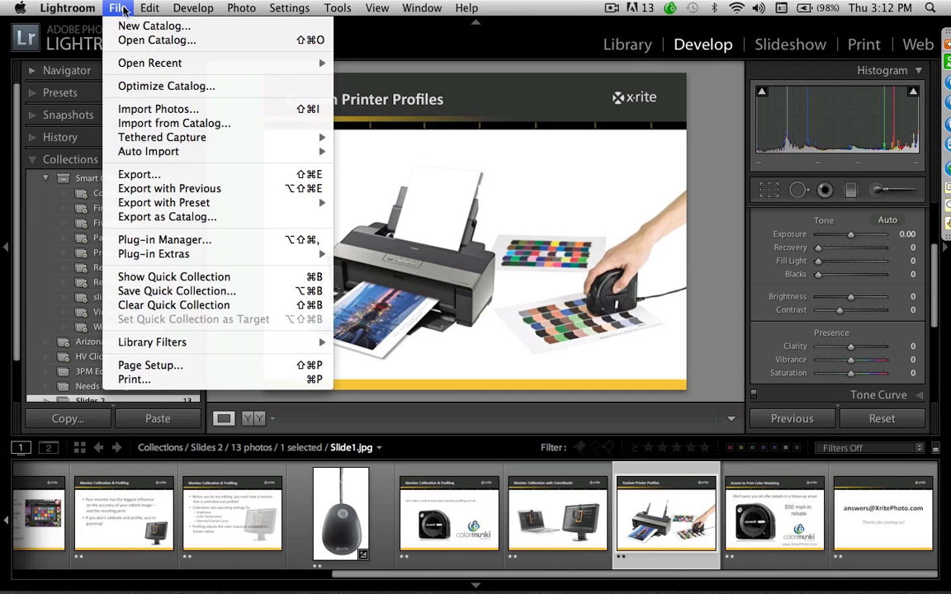
{"action": "left_click", "coordinate": [135, 110]}
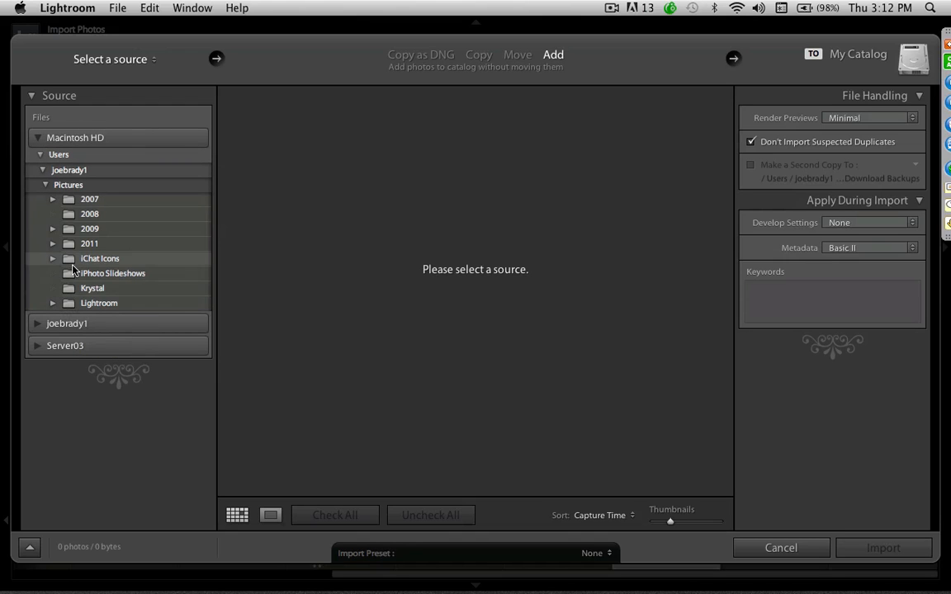
Set the import source to the Masters alias folder on the Macintosh HD user's Desktop, with subfolders included
{"action": "left_click", "coordinate": [72, 142]}
{"action": "left_click", "coordinate": [71, 142]}
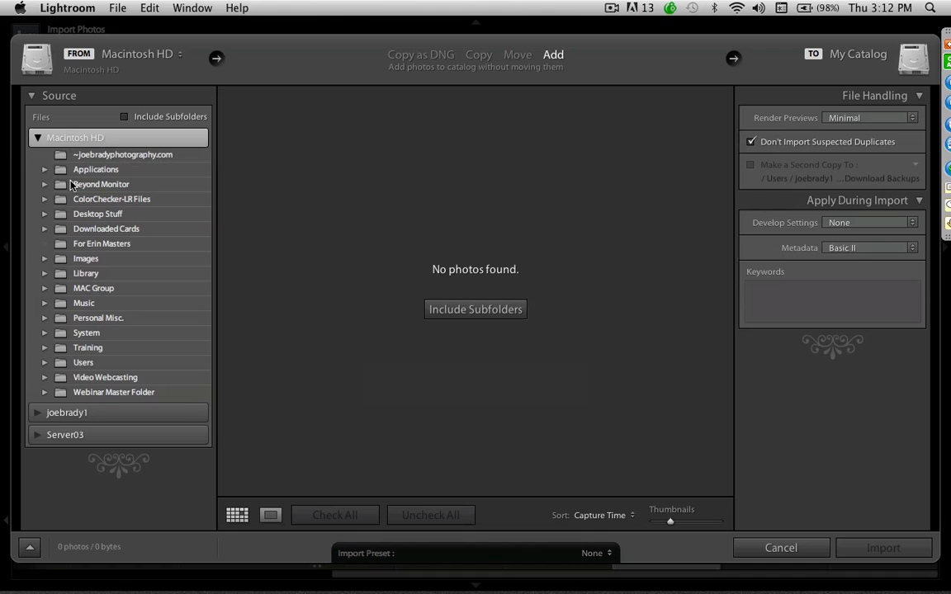
{"action": "left_click", "coordinate": [79, 363]}
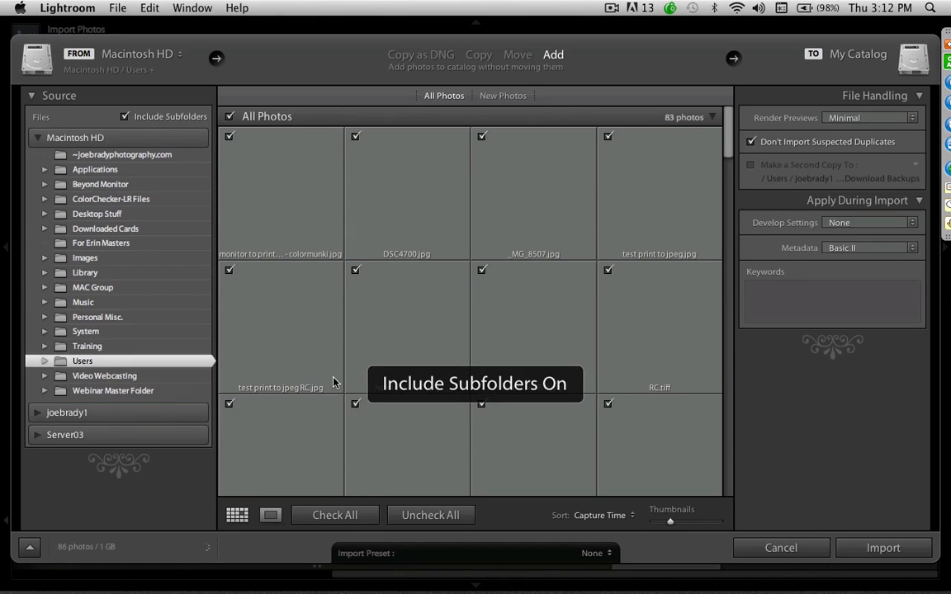
{"action": "left_click", "coordinate": [124, 117]}
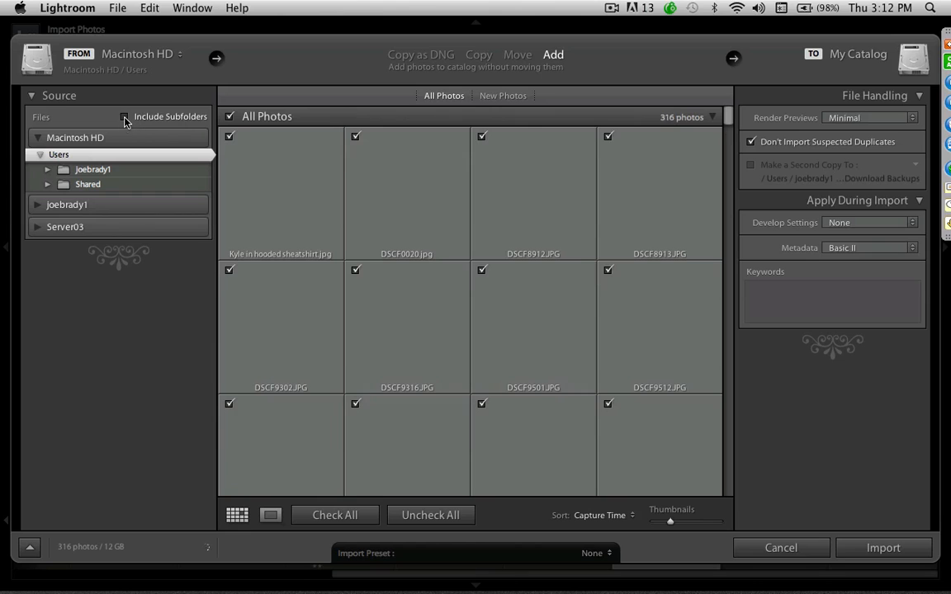
{"action": "left_click", "coordinate": [65, 170]}
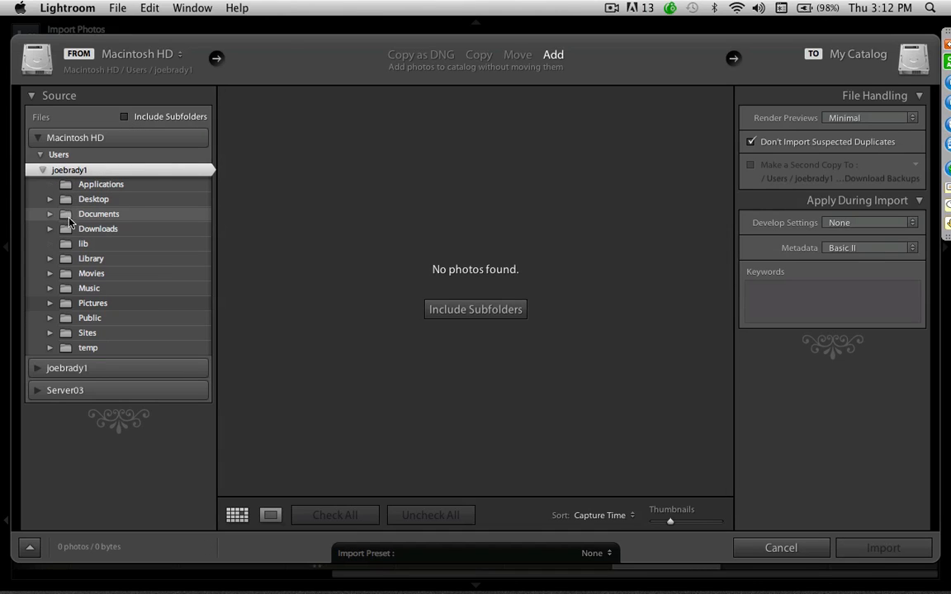
{"action": "left_click", "coordinate": [67, 199]}
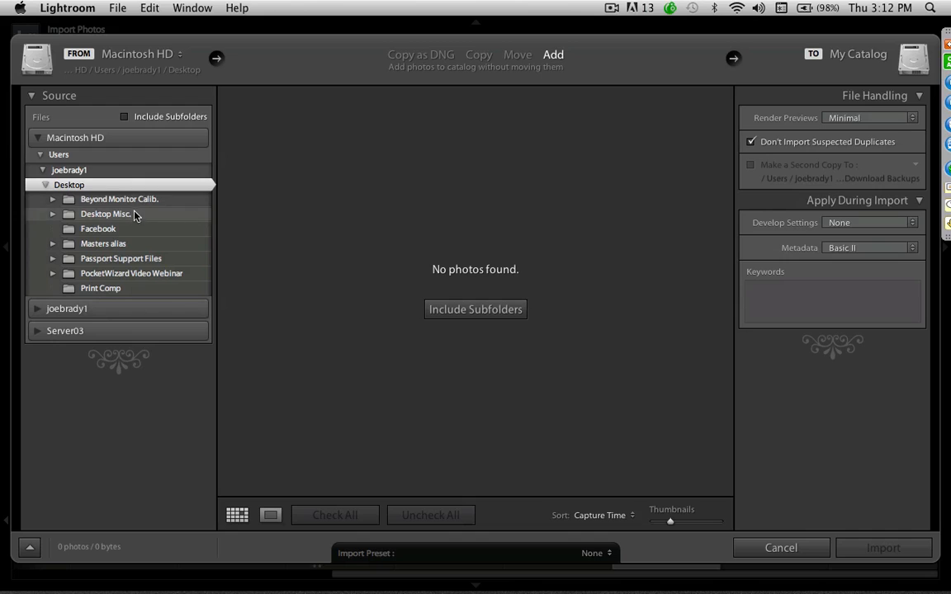
{"action": "left_click", "coordinate": [132, 244]}
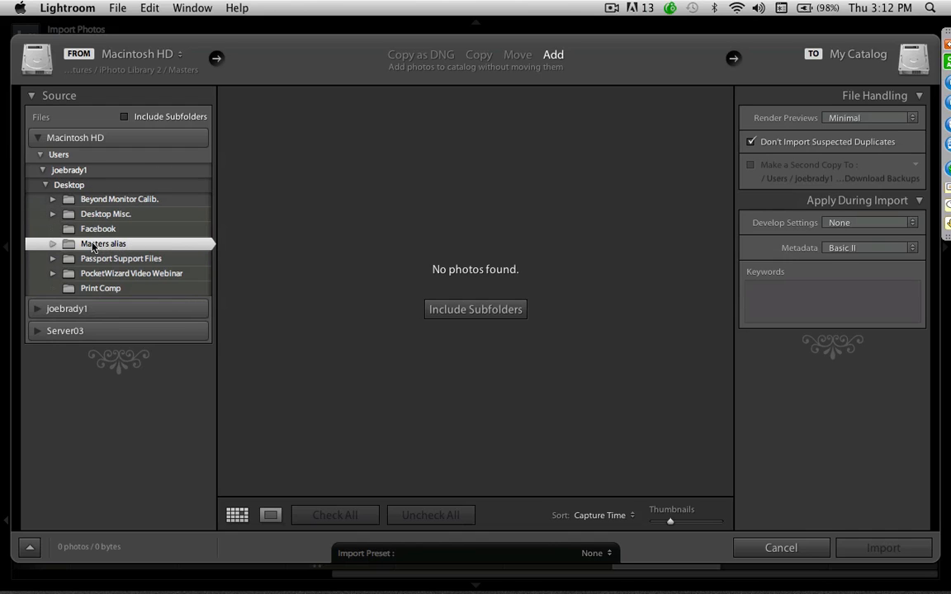
{"action": "left_click", "coordinate": [52, 244]}
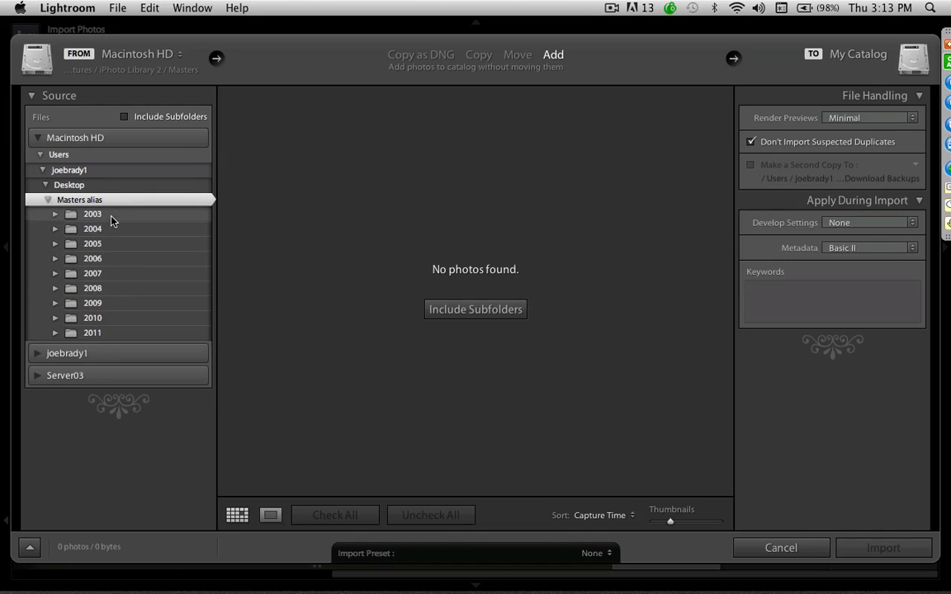
{"action": "left_click", "coordinate": [455, 314]}
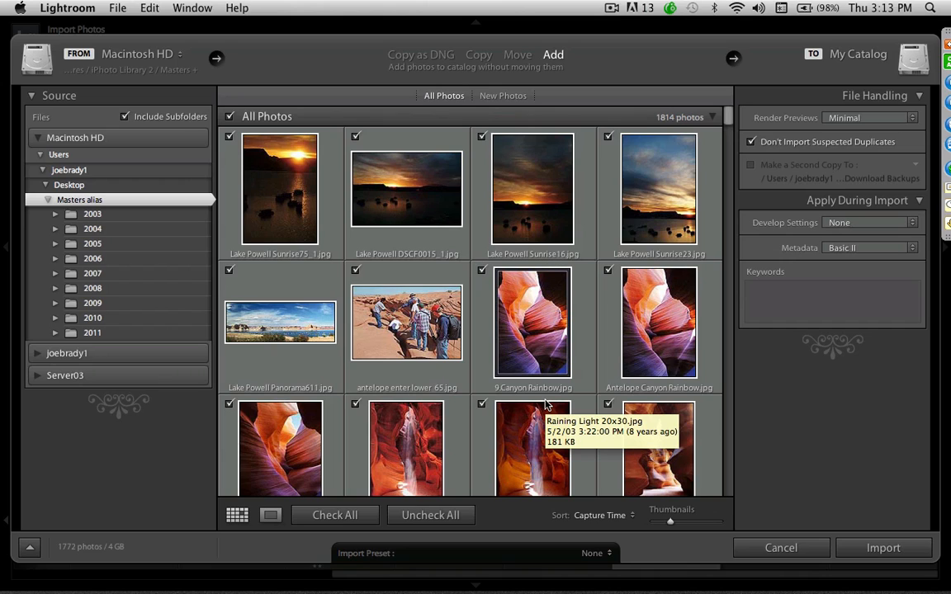
Uncheck all photos, and mark only Antelope Canyon Rainbow.jpg, Raining Light 20x30.jpg, the canyon photo after it and Cape May Light 20x30.jpg for import
{"action": "left_click", "coordinate": [431, 515]}
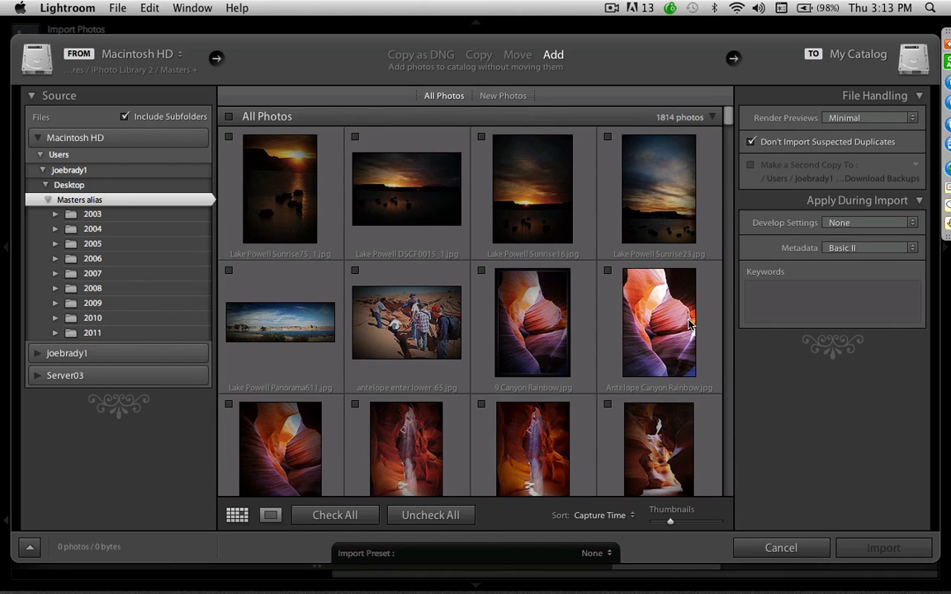
{"action": "left_click", "coordinate": [608, 270]}
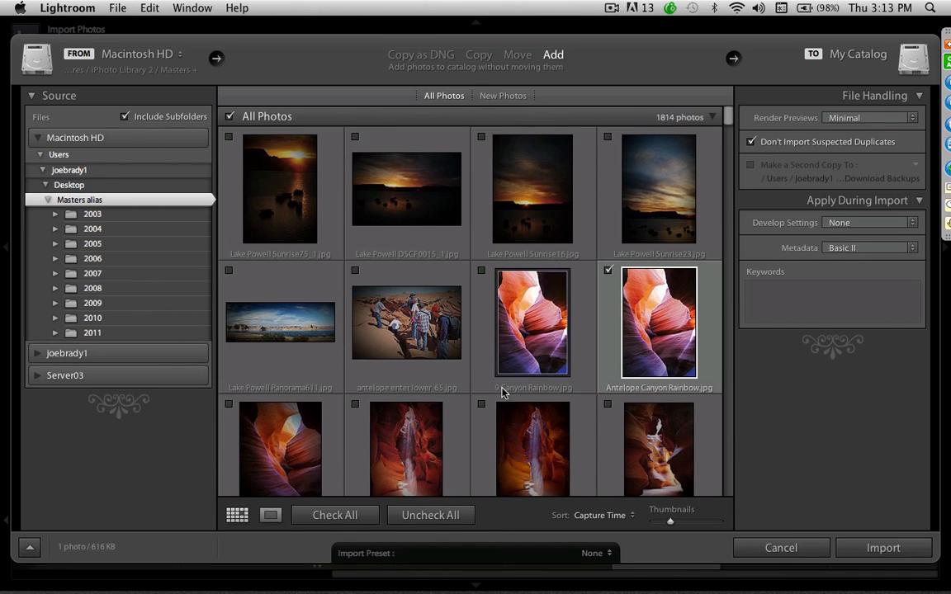
{"action": "left_click", "coordinate": [481, 404]}
{"action": "left_click", "coordinate": [608, 405]}
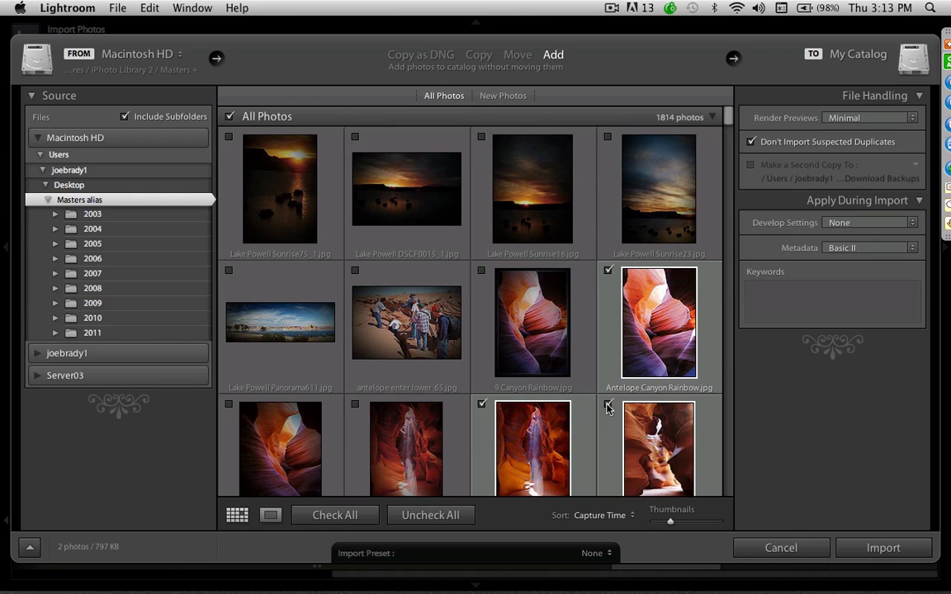
{"action": "mouse_move", "coordinate": [727, 117]}
{"action": "left_mouse_down"}
{"action": "mouse_move", "coordinate": [726, 145]}
{"action": "mouse_move", "coordinate": [728, 133]}
{"action": "left_mouse_up"}
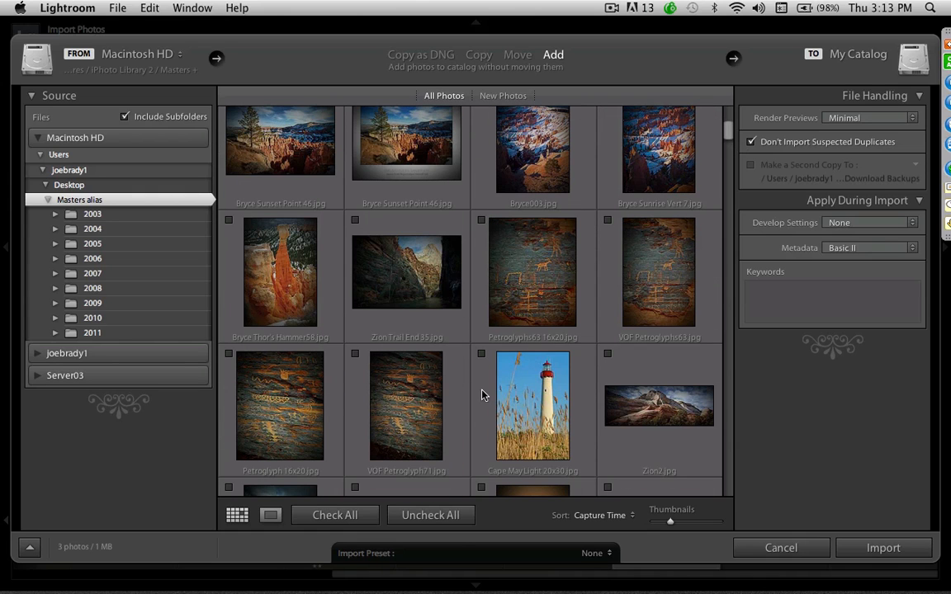
{"action": "left_click", "coordinate": [481, 355]}
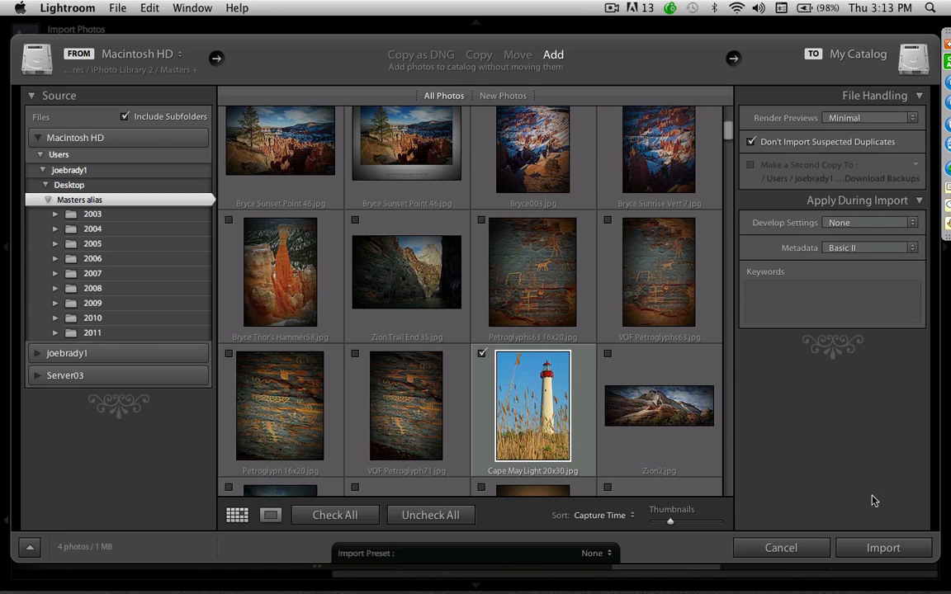
Import the four marked photos into the catalog
{"action": "left_click", "coordinate": [880, 548]}
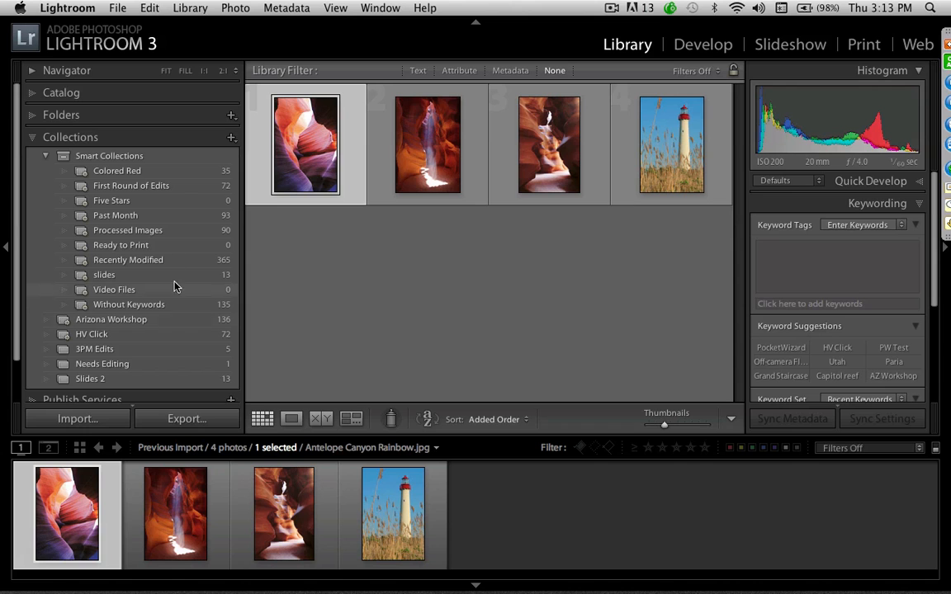
Open the mountain photo L_001413.mos from the First Round of Edits smart collection in the Develop module
{"action": "left_click", "coordinate": [189, 192]}
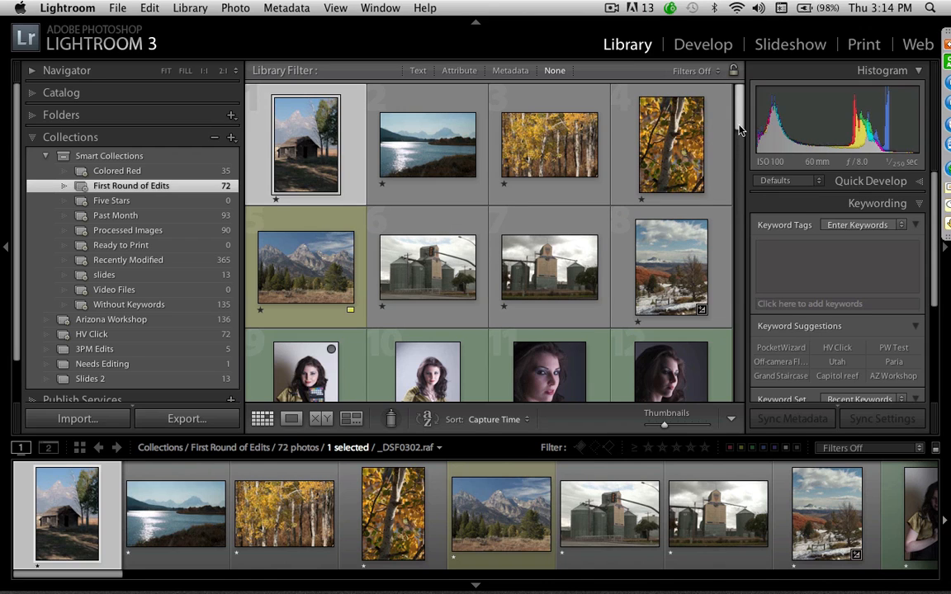
{"action": "left_click", "coordinate": [273, 265]}
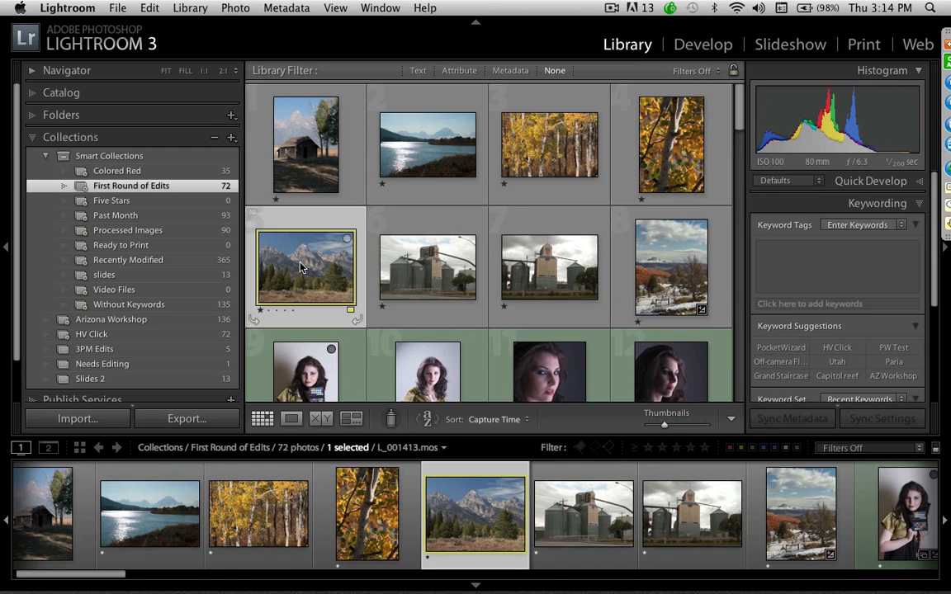
{"action": "double_click", "coordinate": [300, 264]}
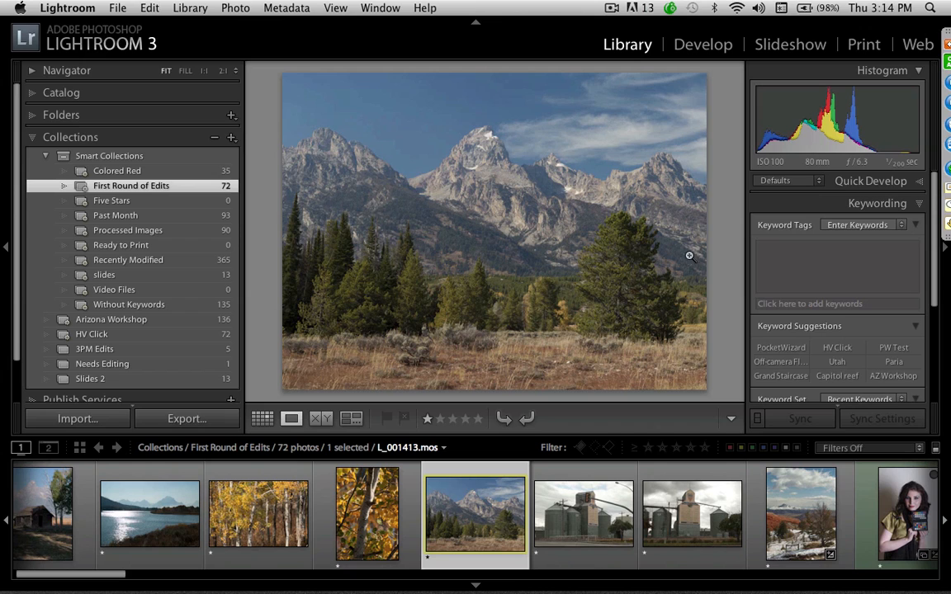
{"action": "left_click", "coordinate": [703, 45]}
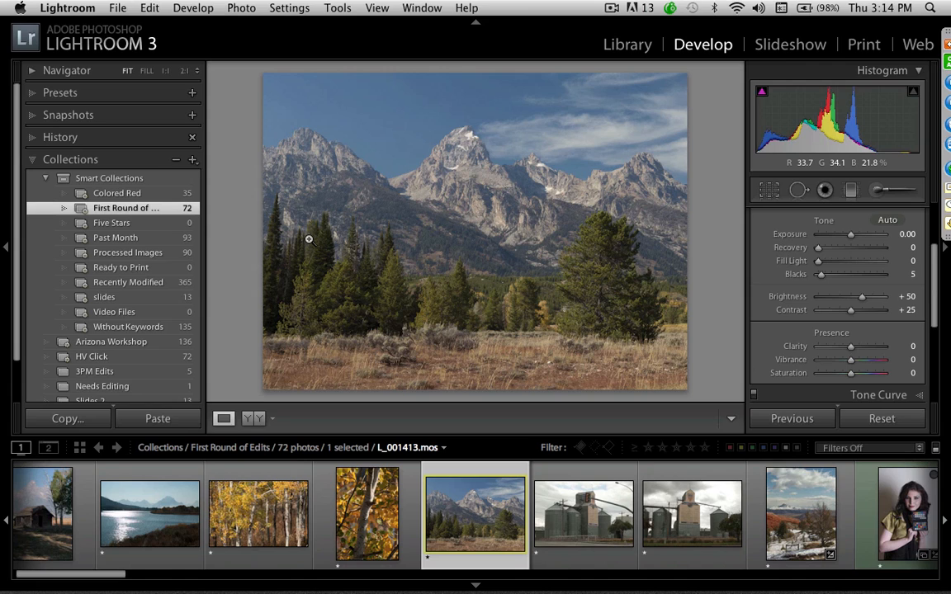
Examine how the Snapshots, History, Navigator and Presets sections expand, and check the Solo Mode option
{"action": "left_click", "coordinate": [94, 111]}
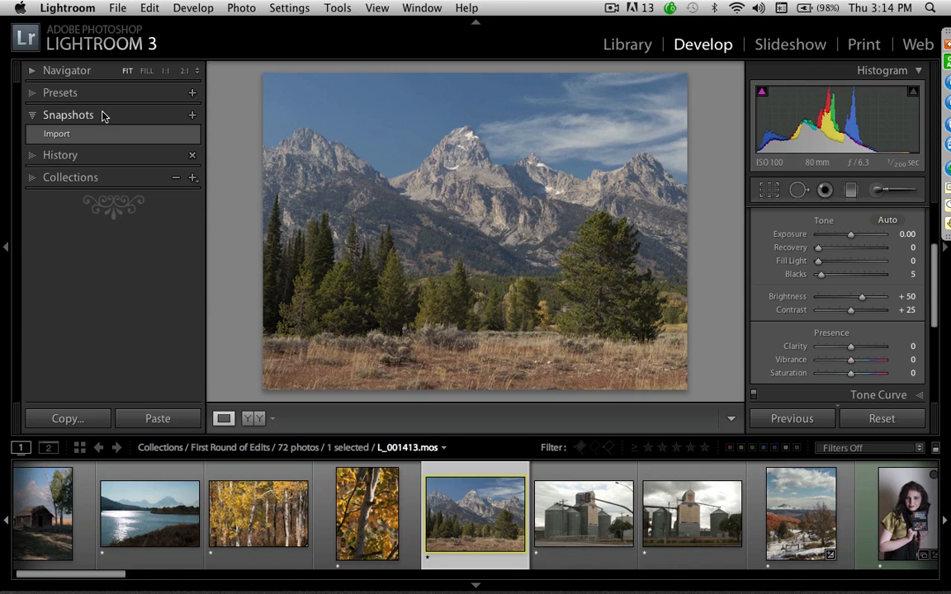
{"action": "left_click", "coordinate": [60, 155]}
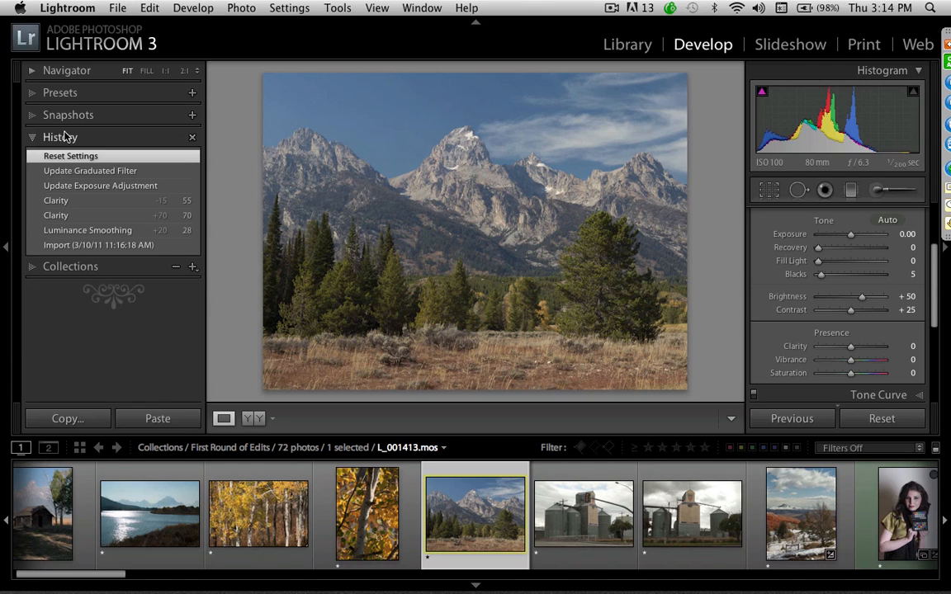
{"action": "left_click", "coordinate": [66, 117]}
{"action": "left_click", "coordinate": [78, 72]}
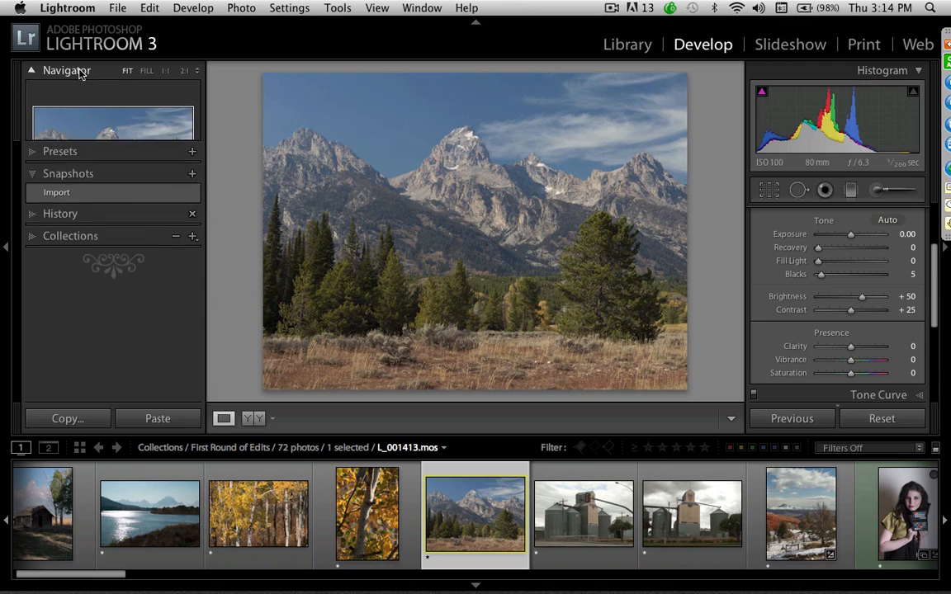
{"action": "left_click", "coordinate": [76, 289]}
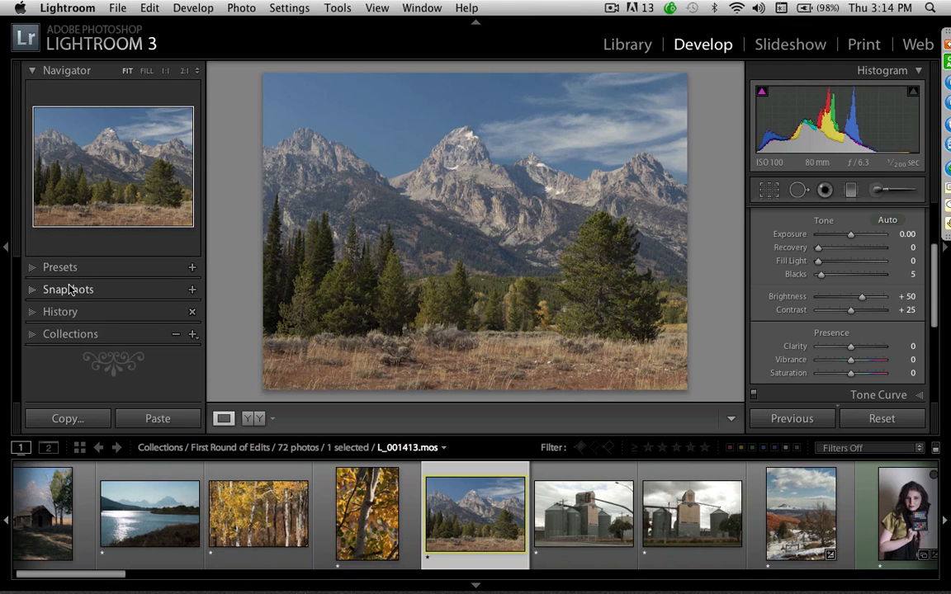
{"action": "left_click", "coordinate": [33, 314]}
{"action": "left_click", "coordinate": [78, 263]}
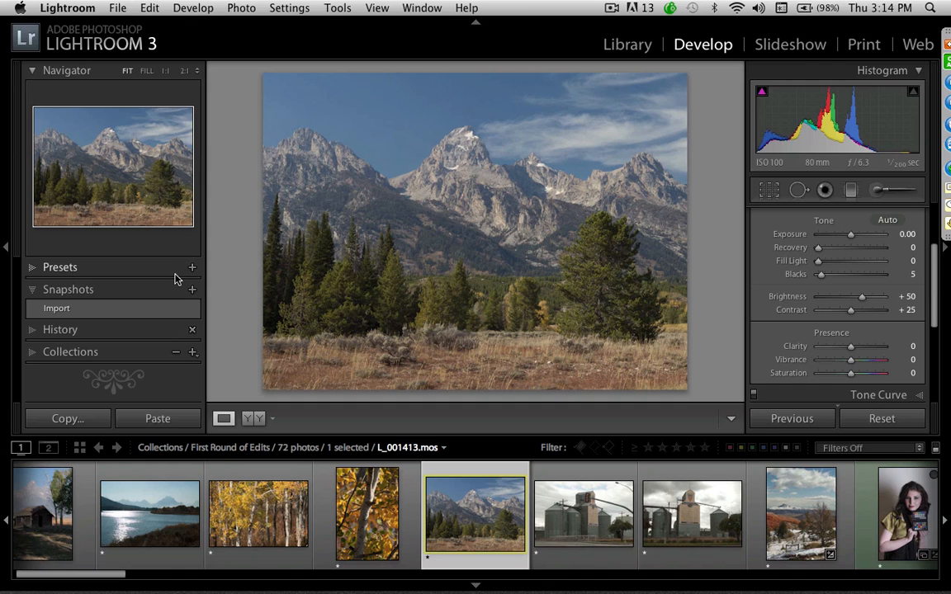
{"action": "left_click", "coordinate": [108, 270]}
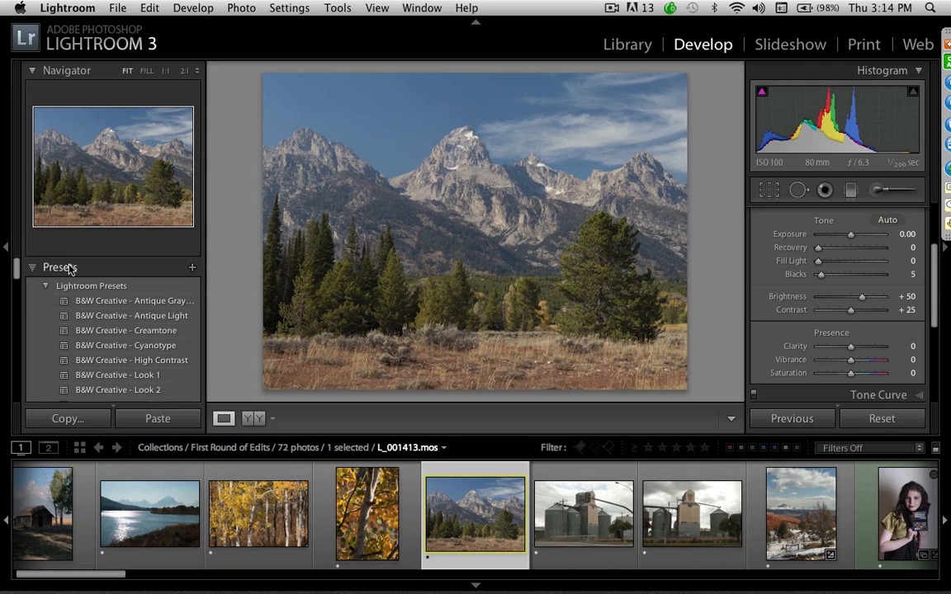
{"action": "right_click", "coordinate": [120, 273]}
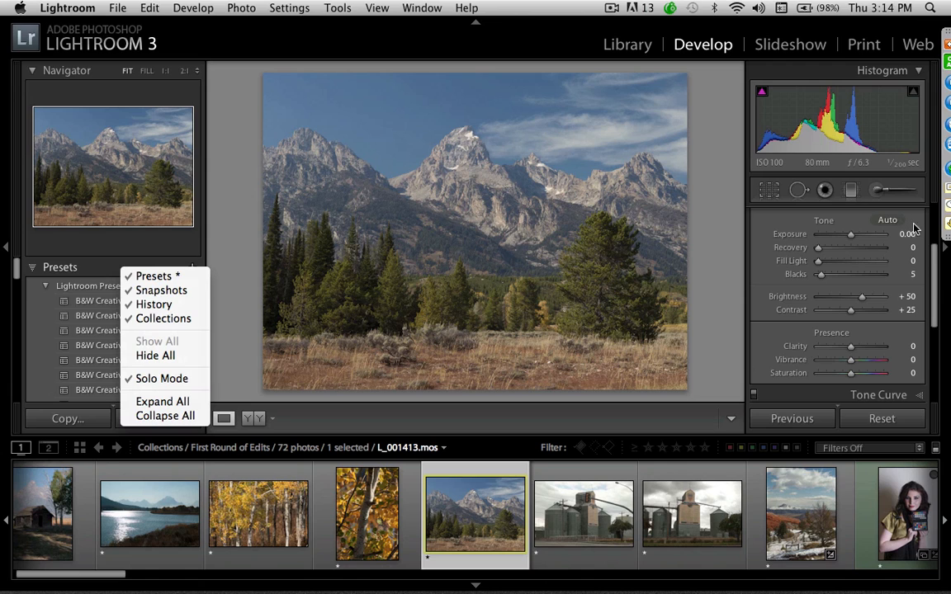
{"action": "left_click", "coordinate": [841, 233]}
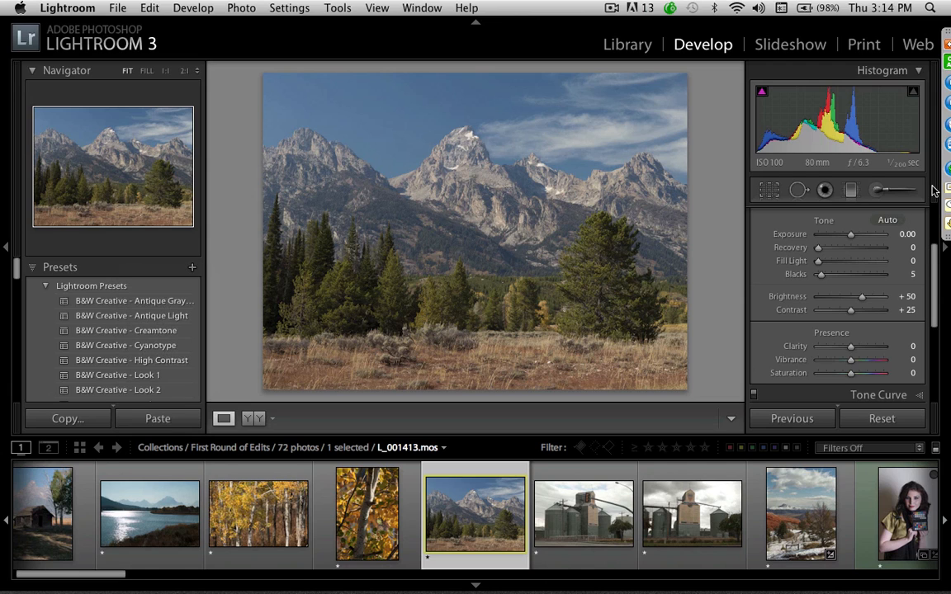
Collapse the histogram, look through the Tone Curve, Lens Corrections and Detail sections, and show the histogram again
{"action": "left_click", "coordinate": [917, 70]}
{"action": "left_click", "coordinate": [832, 306]}
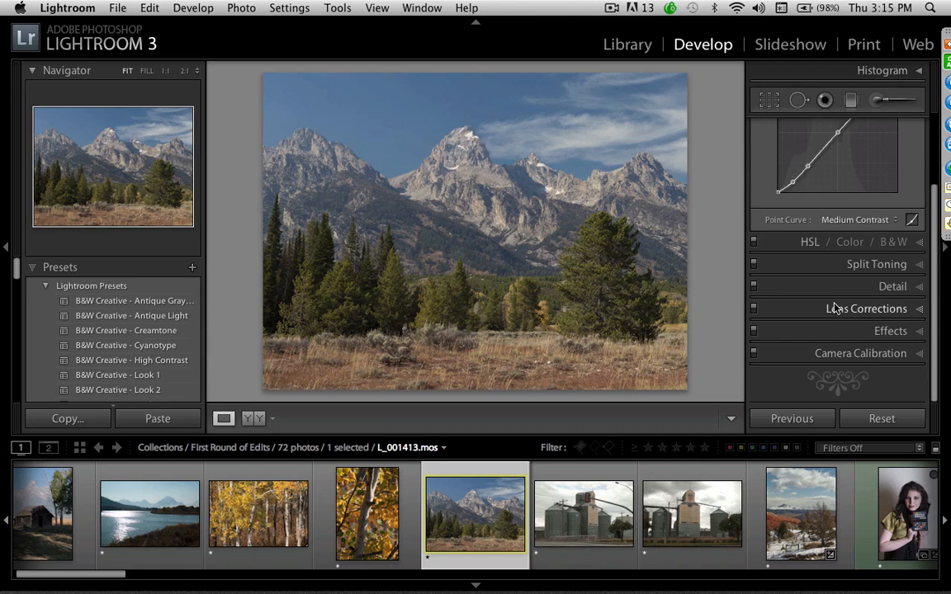
{"action": "left_click", "coordinate": [837, 312]}
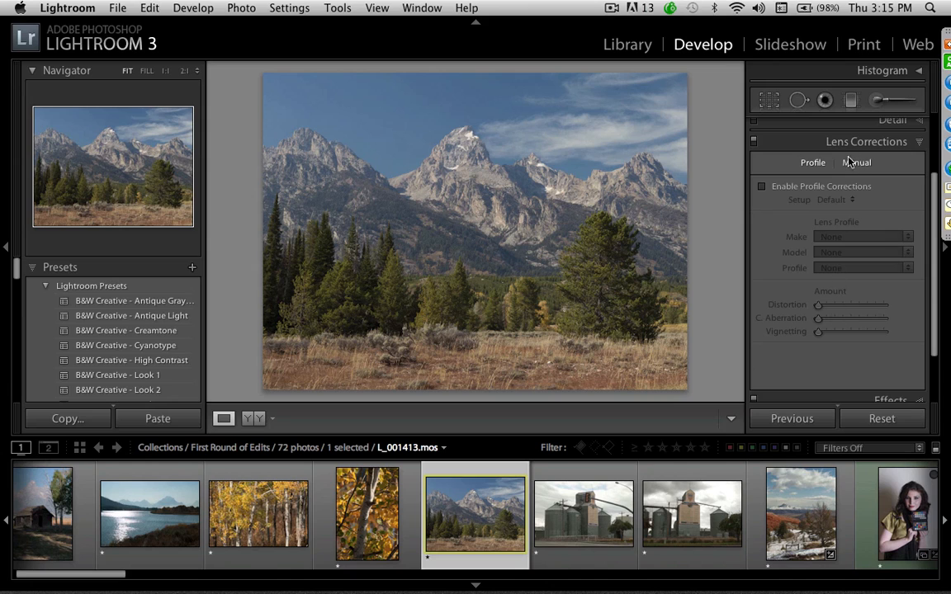
{"action": "left_click", "coordinate": [859, 122]}
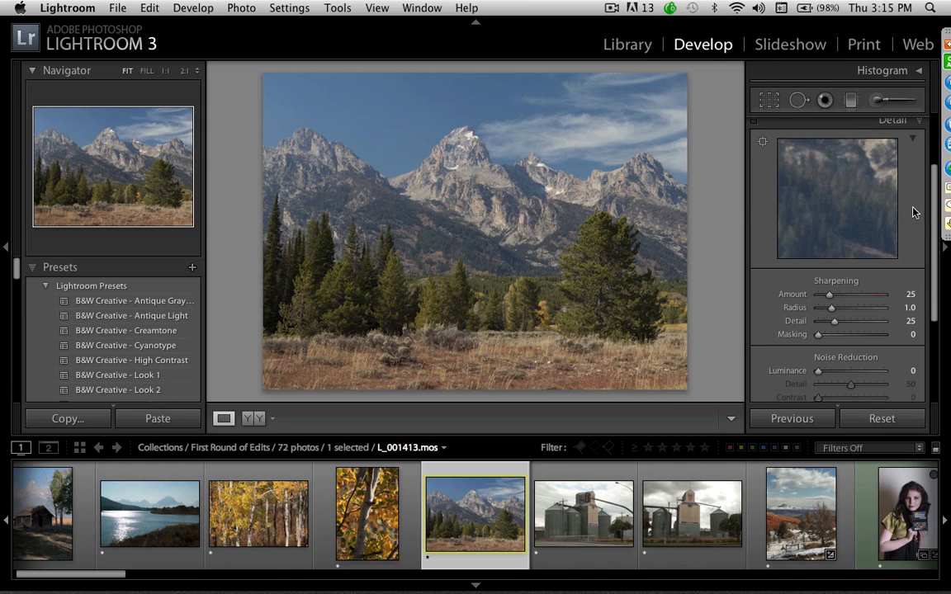
{"action": "left_click_drag", "start_coordinate": [937, 219], "coordinate": [947, 80]}
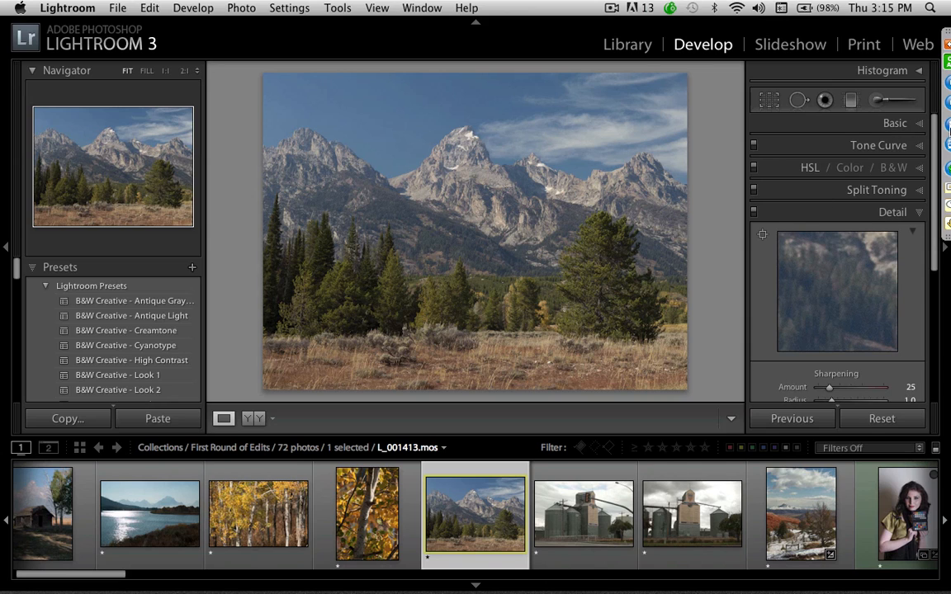
{"action": "left_click", "coordinate": [918, 71]}
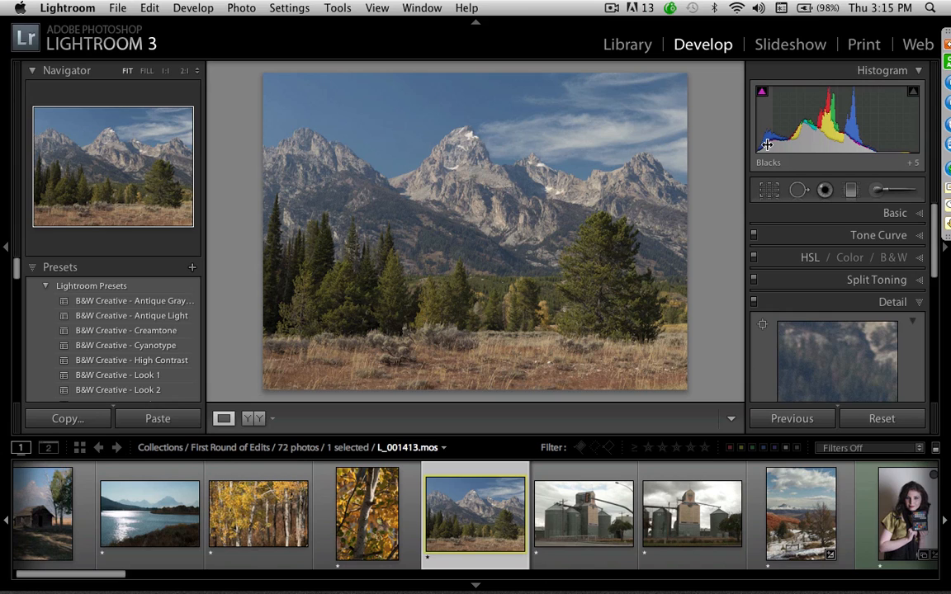
Lower Blacks to 3 from the histogram and try Recovery at 59 with the clipping preview
{"action": "key", "text": "alt"}
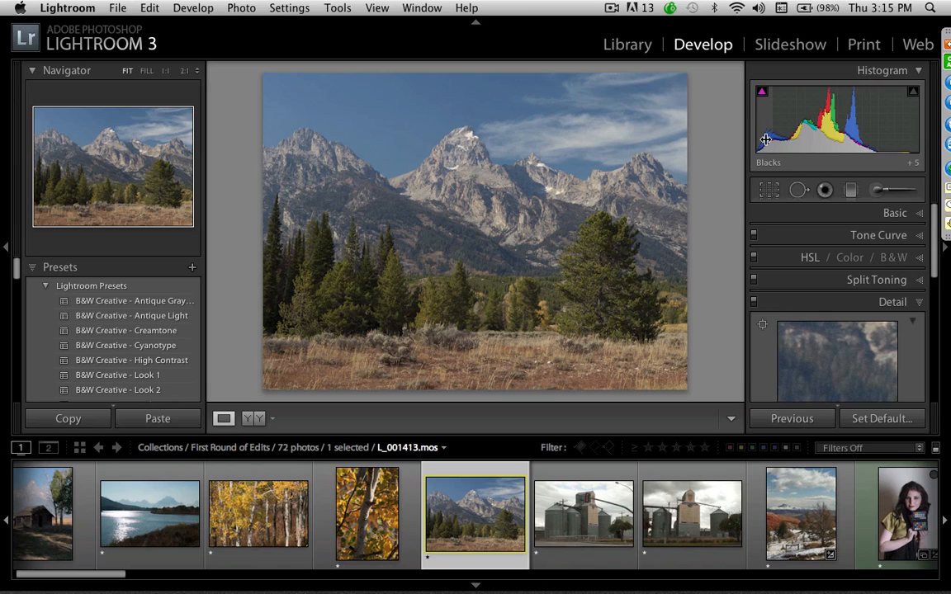
{"action": "mouse_move", "coordinate": [765, 140]}
{"action": "left_mouse_down"}
{"action": "mouse_move", "coordinate": [796, 140]}
{"action": "mouse_move", "coordinate": [757, 140]}
{"action": "mouse_move", "coordinate": [761, 153]}
{"action": "mouse_move", "coordinate": [762, 143]}
{"action": "left_mouse_up"}
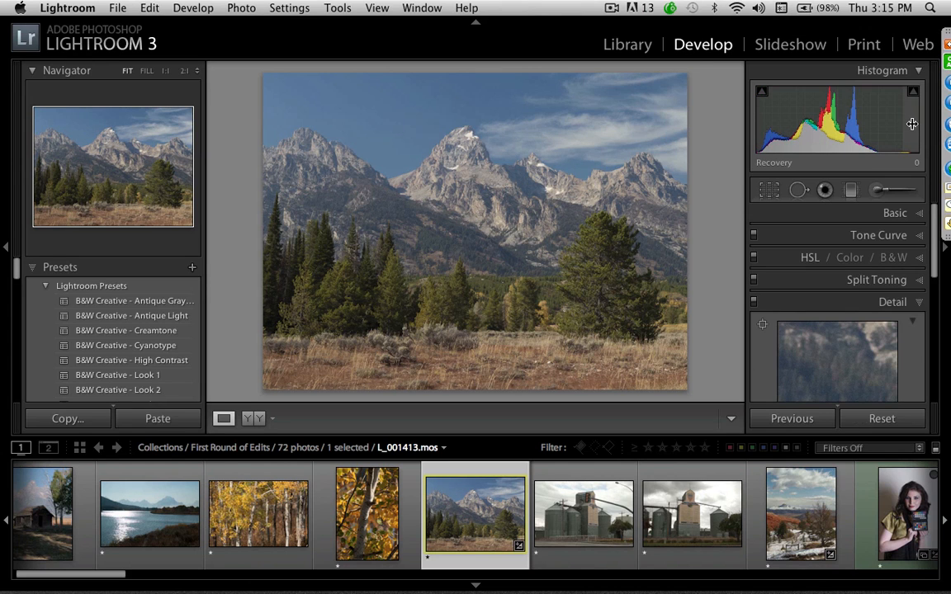
{"action": "left_click_drag", "start_coordinate": [821, 112], "coordinate": [822, 111]}
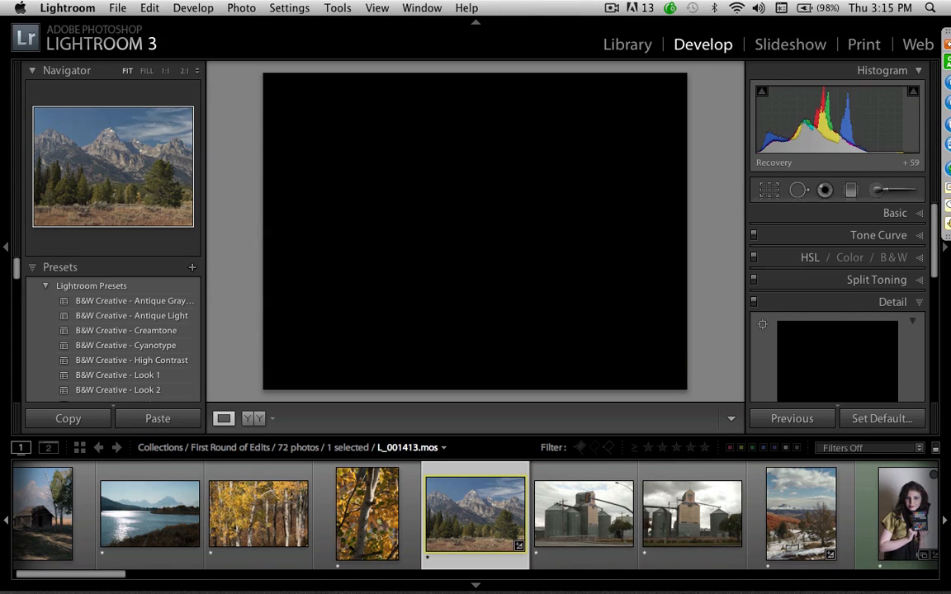
Raise Exposure to +1.58, preview the clipped highlights, and bring Exposure back to +0.78
{"action": "left_click_drag", "start_coordinate": [821, 112], "coordinate": [872, 116]}
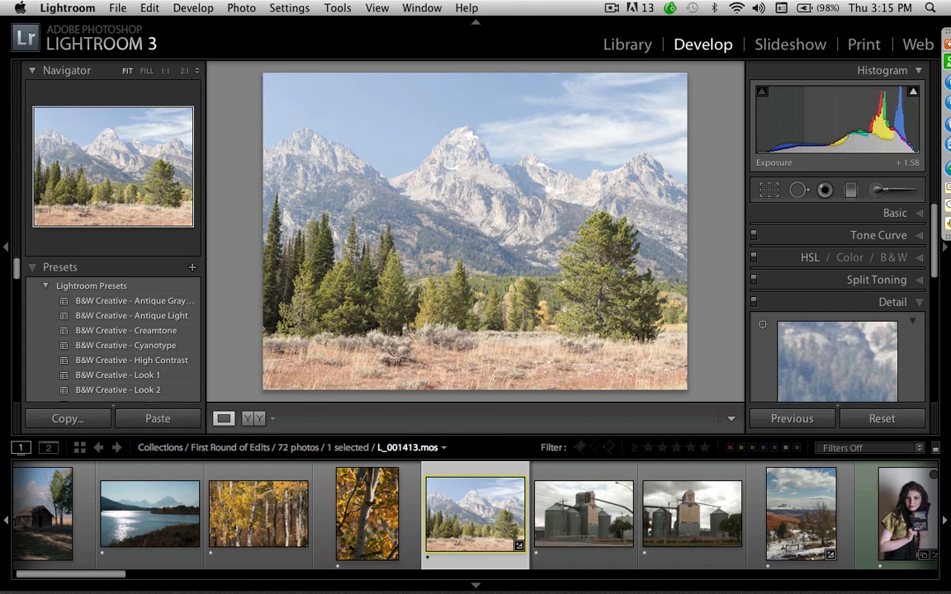
{"action": "left_click", "coordinate": [898, 115], "text": "alt"}
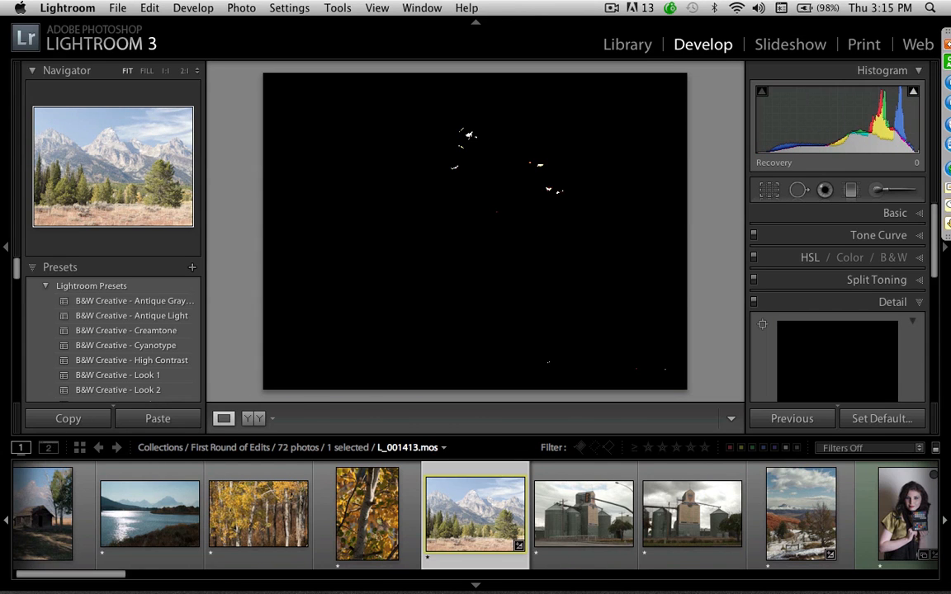
{"action": "left_click_drag", "start_coordinate": [898, 116], "coordinate": [858, 127]}
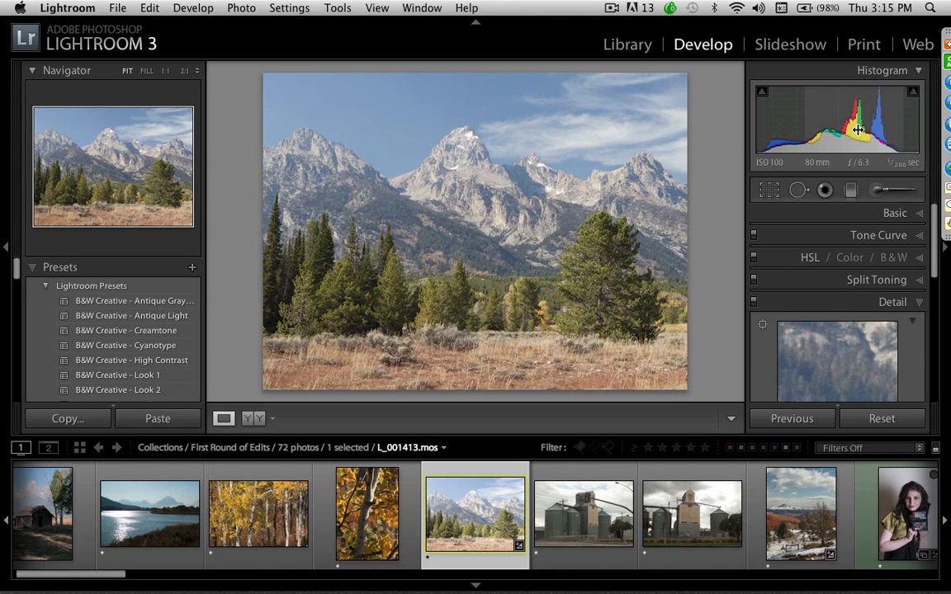
Show the Basic adjustments and try Exposure at -0.02 and +0.34, ending at -0.90
{"action": "left_click", "coordinate": [914, 215]}
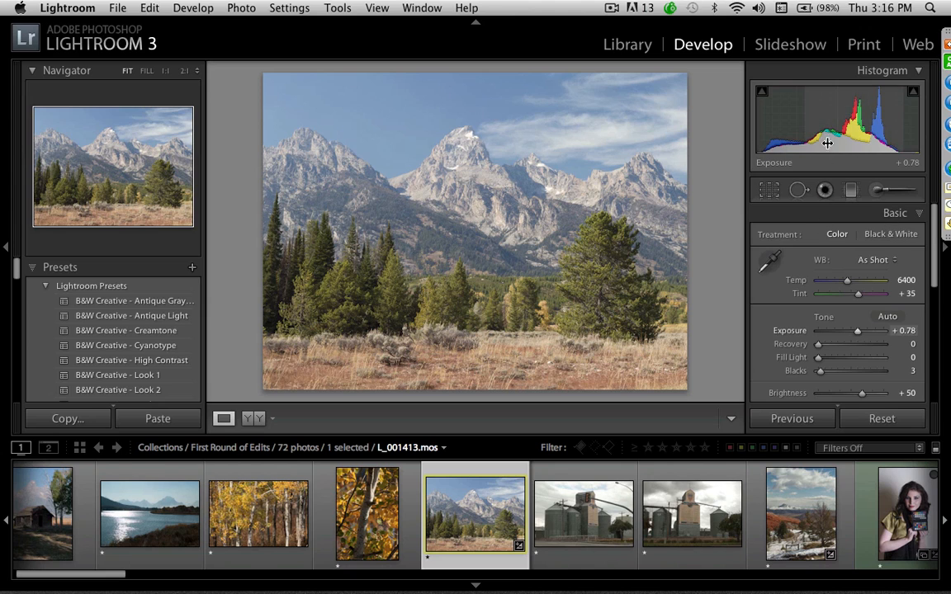
{"action": "mouse_move", "coordinate": [863, 127]}
{"action": "left_mouse_down"}
{"action": "mouse_move", "coordinate": [850, 128]}
{"action": "mouse_move", "coordinate": [874, 127]}
{"action": "mouse_move", "coordinate": [847, 127]}
{"action": "left_mouse_up"}
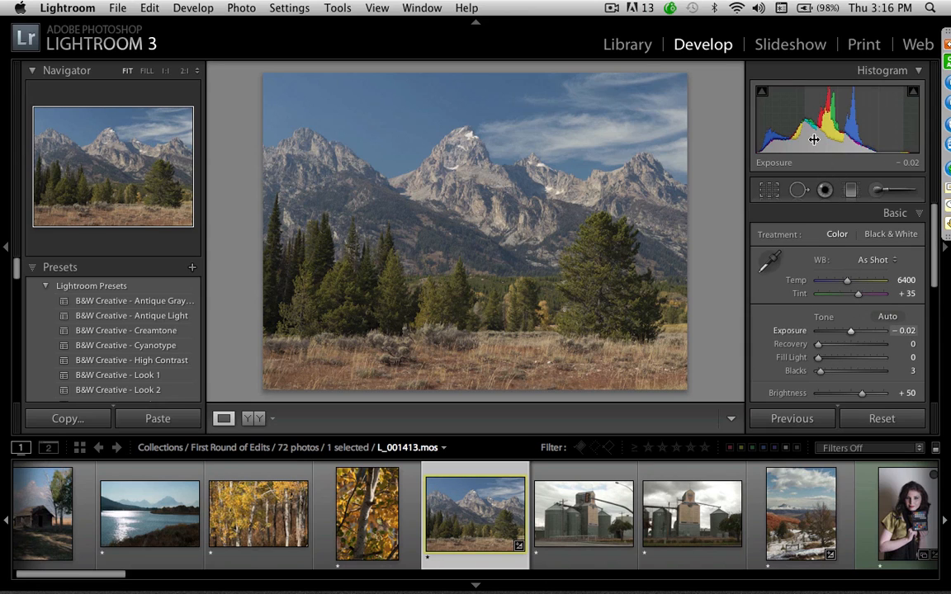
{"action": "left_click_drag", "start_coordinate": [814, 140], "coordinate": [850, 126]}
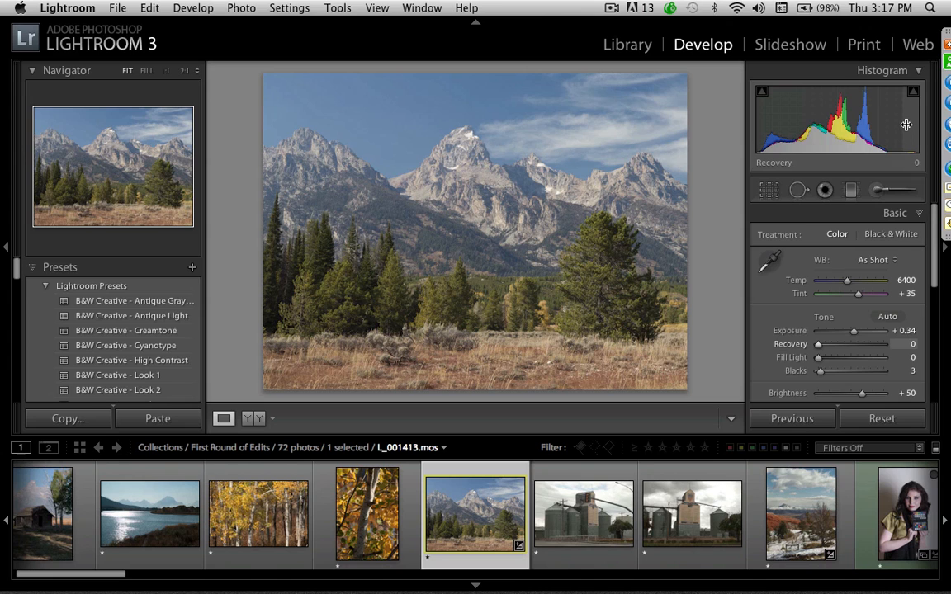
{"action": "left_click_drag", "start_coordinate": [837, 132], "coordinate": [835, 133]}
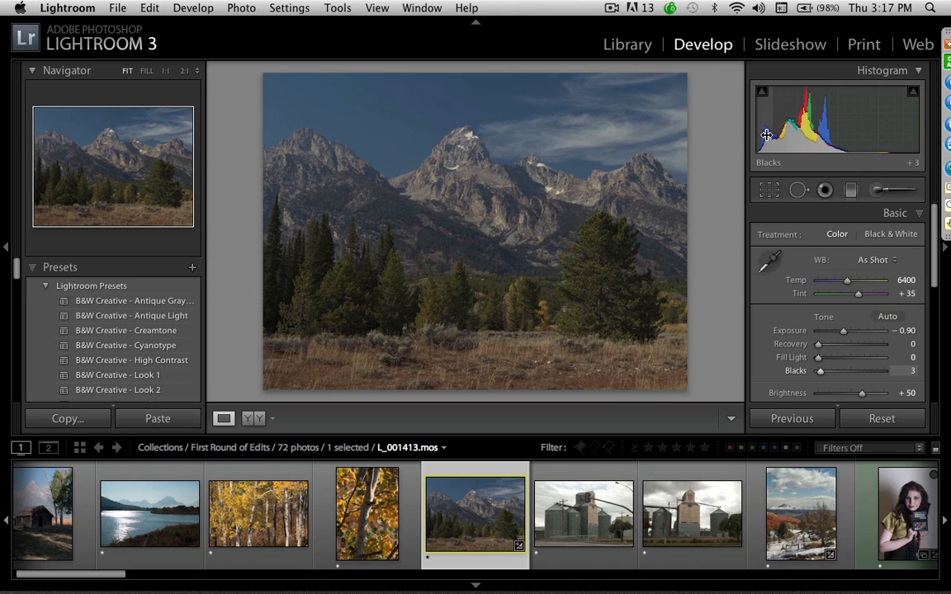
Set Fill Light to 50 and Blacks to 38, using the shadow clipping preview
{"action": "left_click_drag", "start_coordinate": [767, 134], "coordinate": [820, 142]}
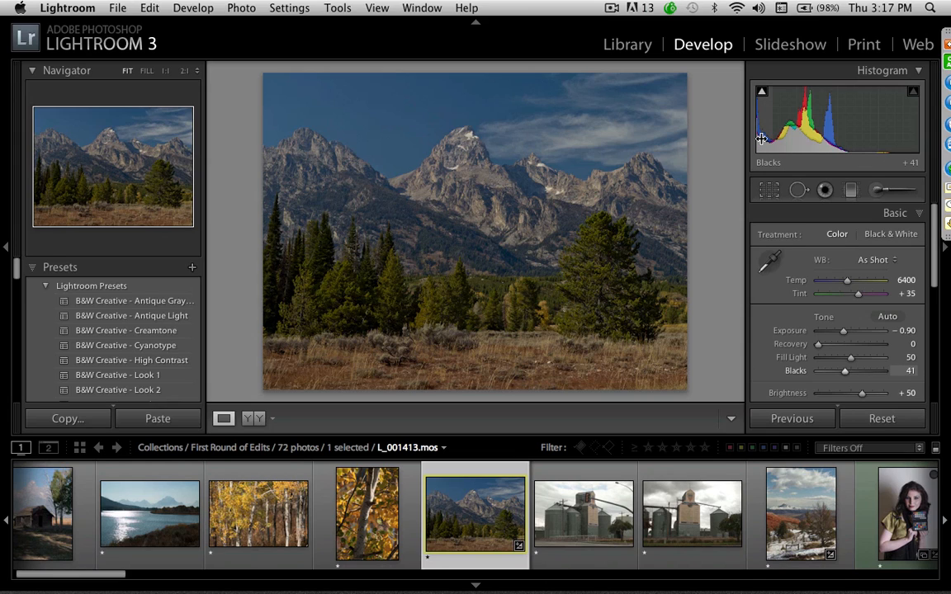
{"action": "left_click", "coordinate": [761, 138], "text": "alt"}
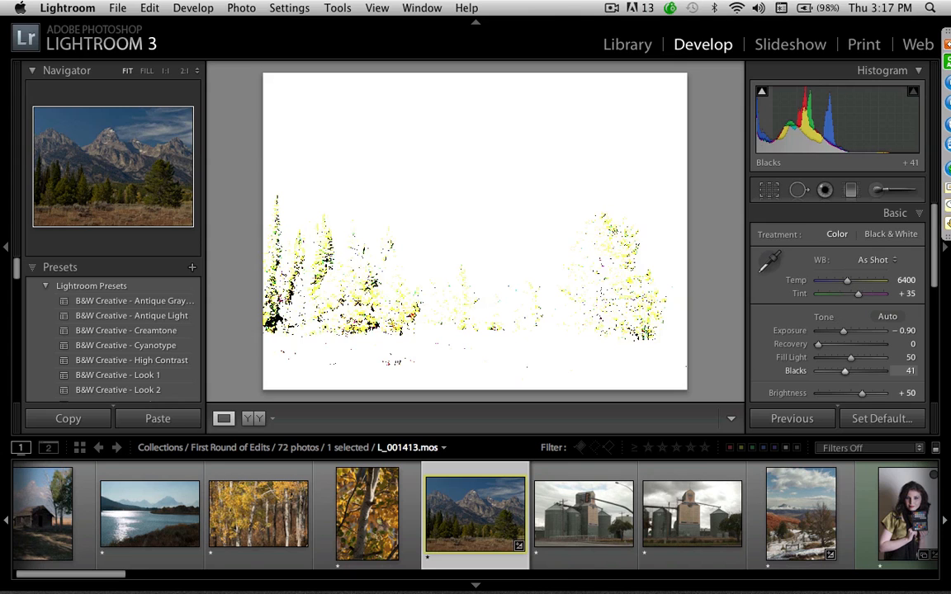
{"action": "left_click_drag", "start_coordinate": [761, 138], "coordinate": [758, 138]}
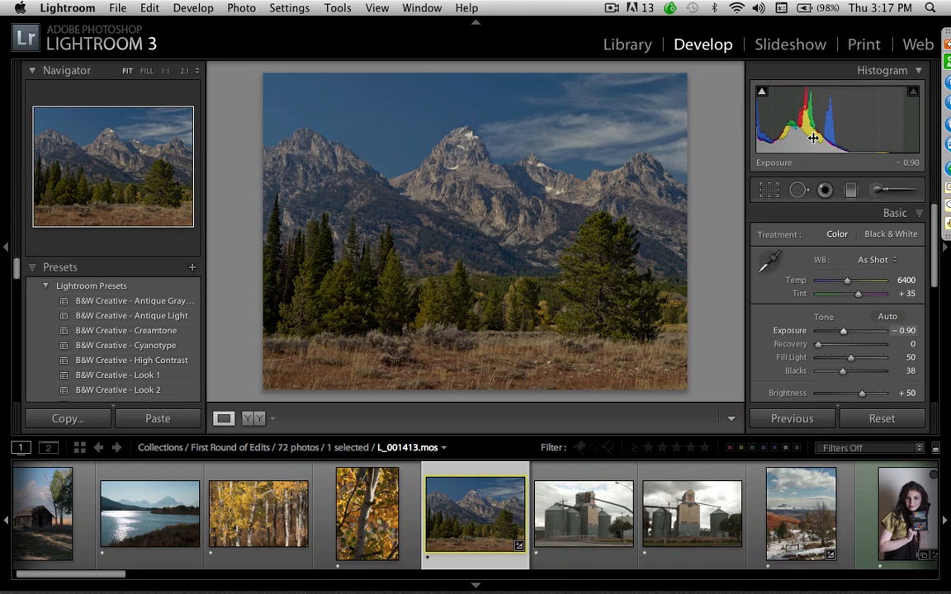
Raise Exposure to +2.30 and set Recovery to 56 with the highlight clipping preview
{"action": "left_click_drag", "start_coordinate": [843, 331], "coordinate": [870, 331]}
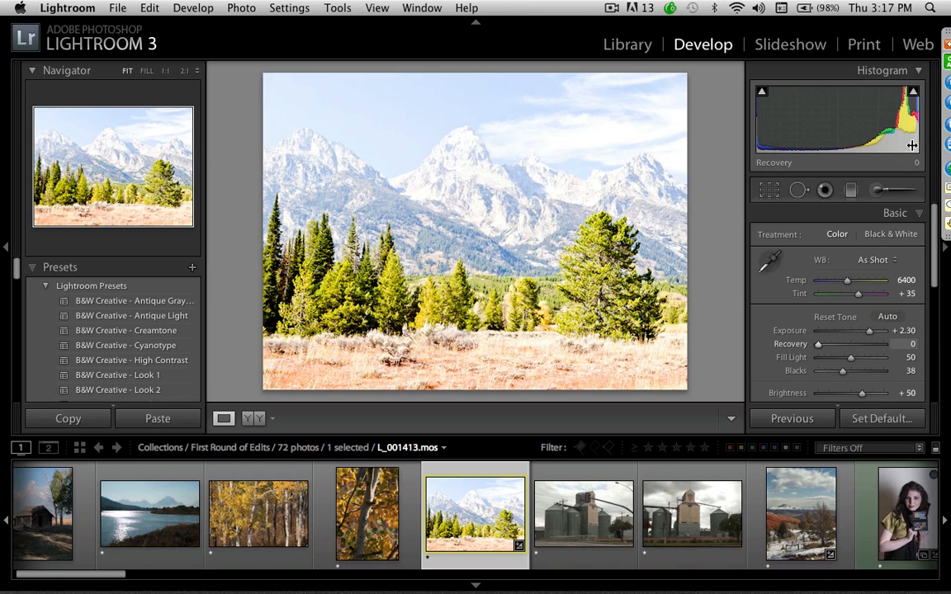
{"action": "left_click", "coordinate": [912, 145], "text": "alt"}
{"action": "left_click_drag", "start_coordinate": [818, 345], "coordinate": [857, 345]}
{"action": "left_click_drag", "start_coordinate": [917, 143], "coordinate": [914, 142]}
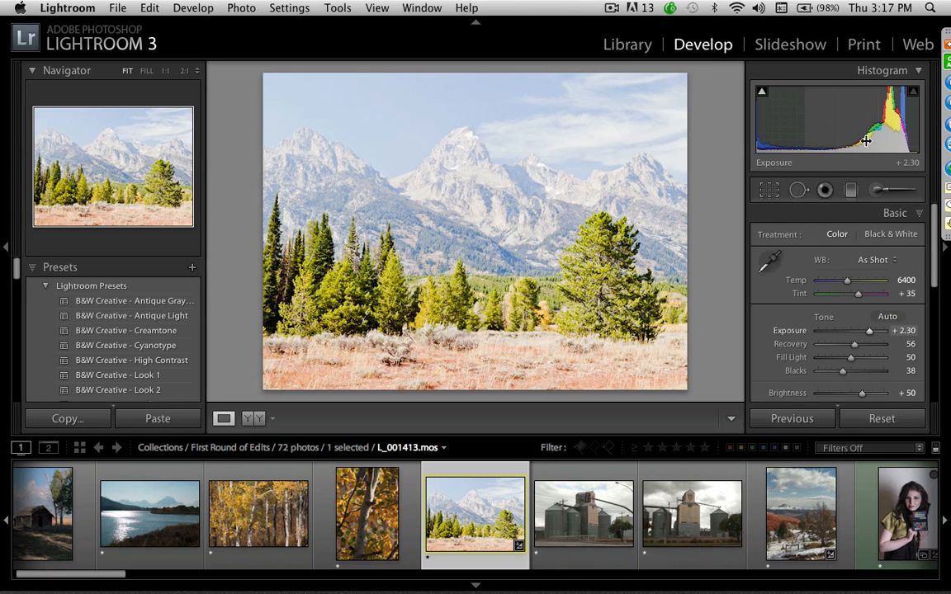
Reset the mountain photo's develop settings and raise Fill Light to 14
{"action": "left_click", "coordinate": [877, 422]}
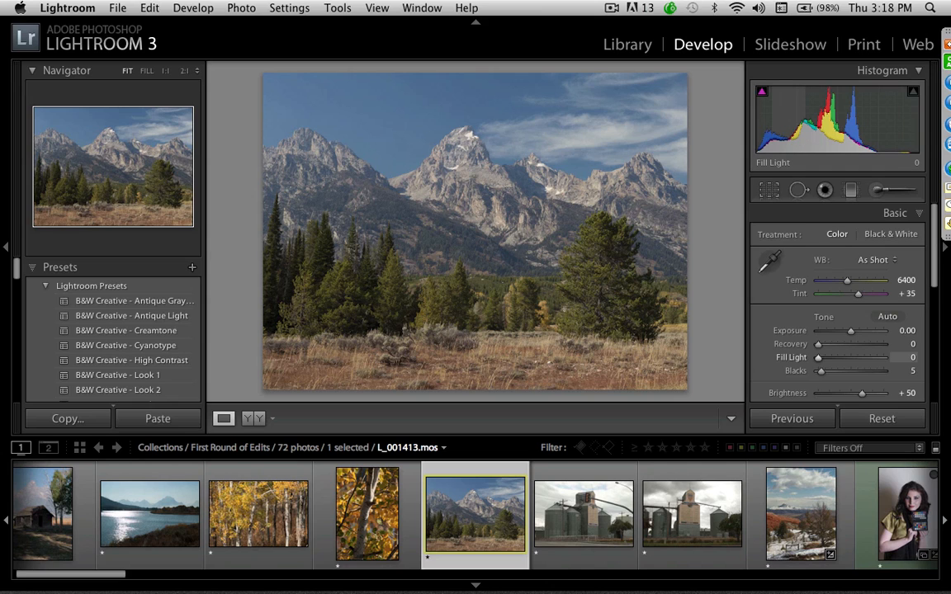
{"action": "left_click_drag", "start_coordinate": [789, 123], "coordinate": [799, 123]}
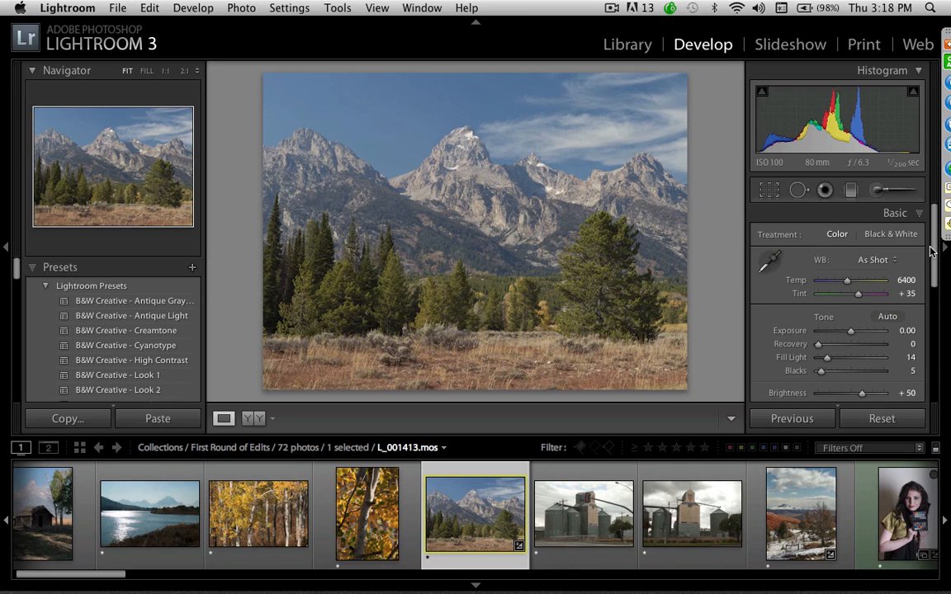
Try the Daylight white balance and a Temp of 6545 on the mountain photo, and return it to As Shot
{"action": "scroll", "coordinate": [925, 267], "scroll_direction": "down", "scroll_amount": 3}
{"action": "scroll", "coordinate": [933, 267], "scroll_direction": "up", "scroll_amount": 3}
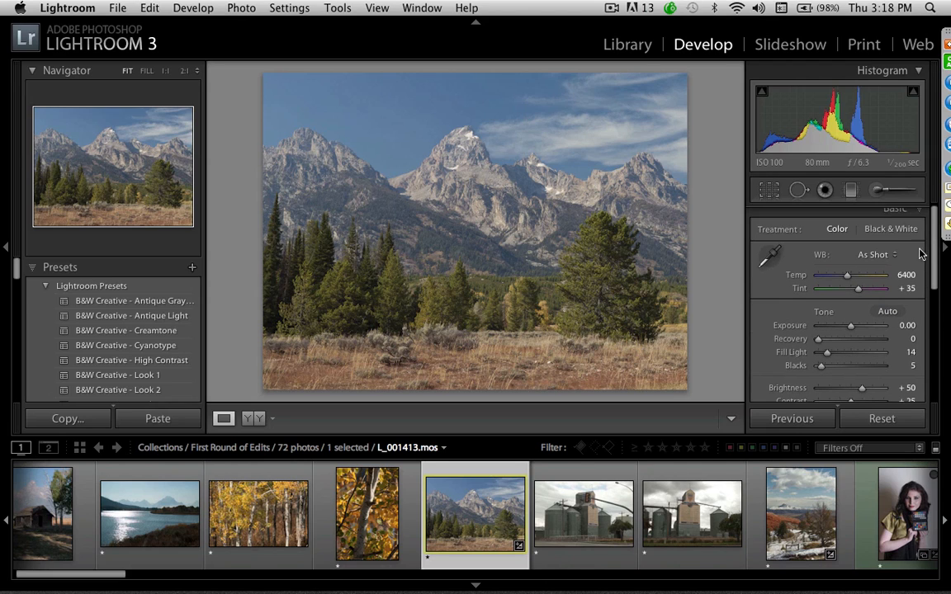
{"action": "left_click", "coordinate": [882, 255]}
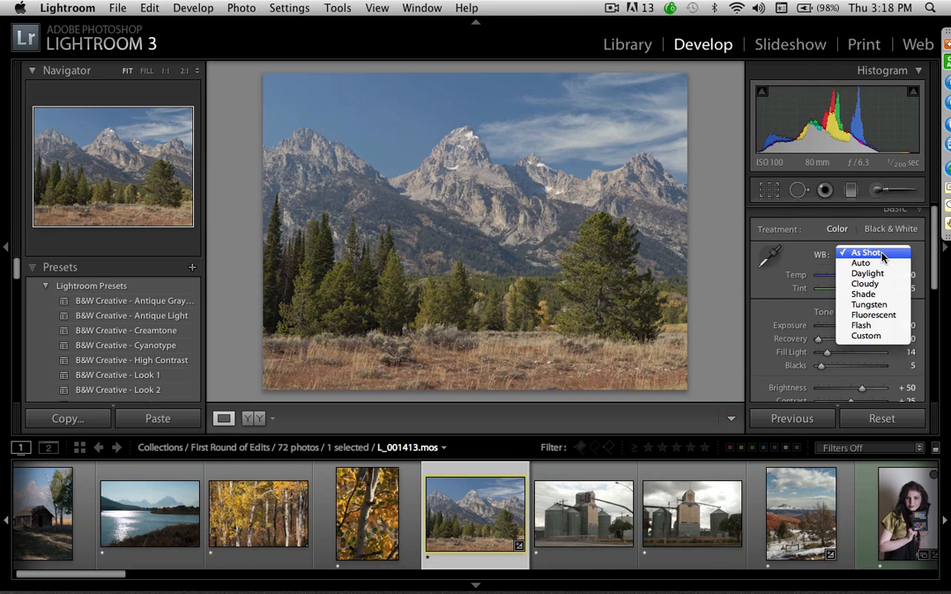
{"action": "left_click", "coordinate": [882, 274]}
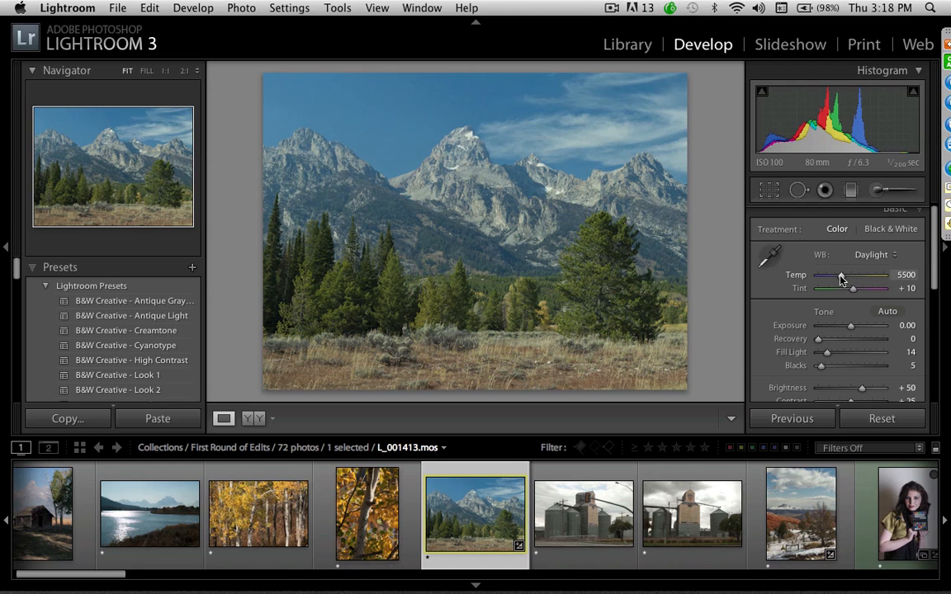
{"action": "left_click_drag", "start_coordinate": [841, 279], "coordinate": [849, 276]}
{"action": "left_click", "coordinate": [867, 254]}
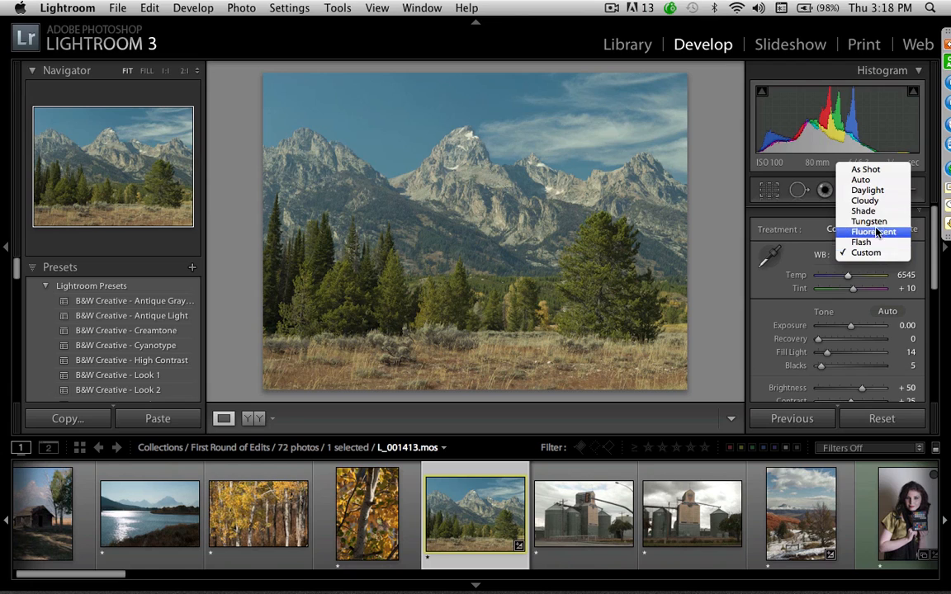
{"action": "left_click", "coordinate": [867, 170]}
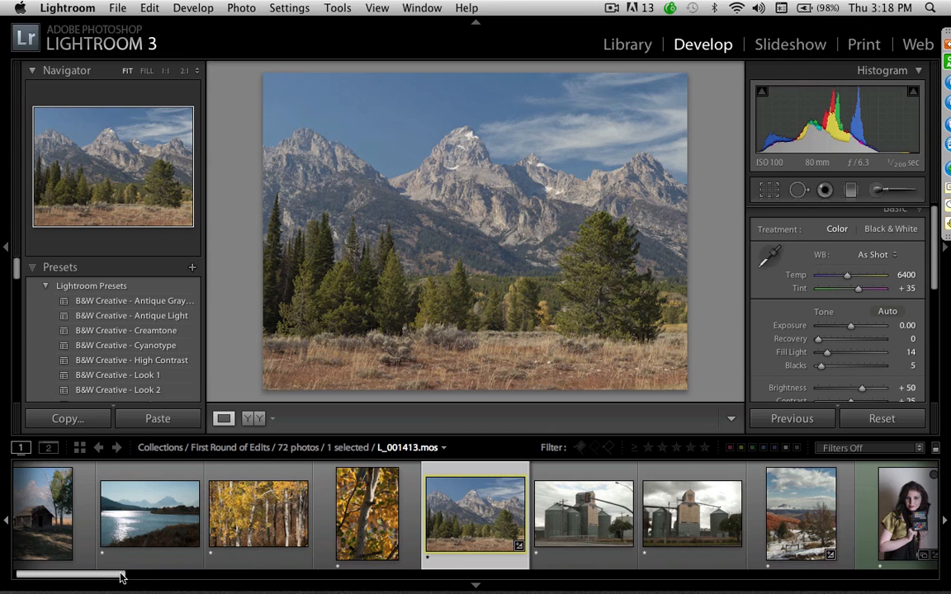
Find the upright close-up of the color checker chart in the filmstrip and open it for developing
{"action": "left_click_drag", "start_coordinate": [121, 577], "coordinate": [361, 563]}
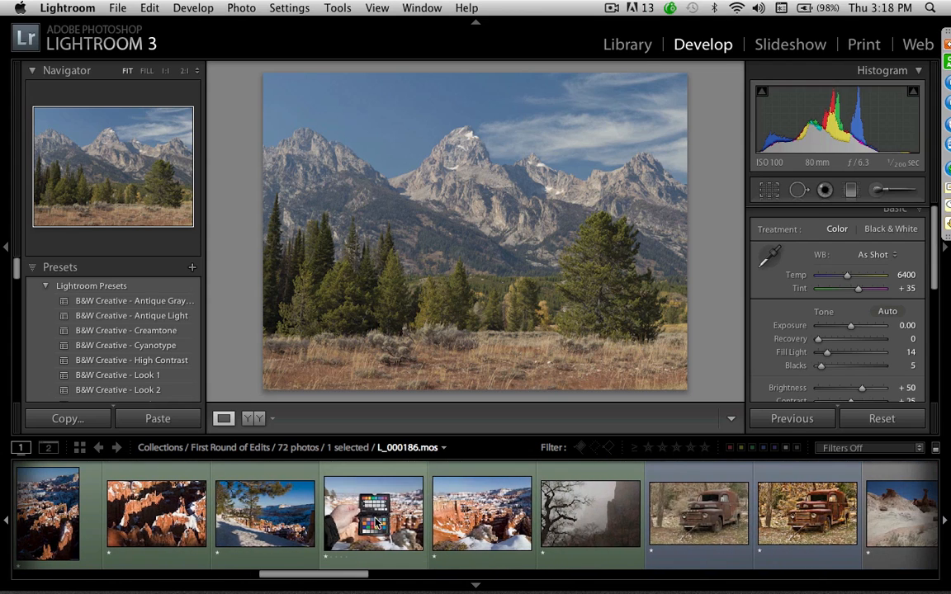
{"action": "left_click", "coordinate": [347, 564]}
{"action": "left_click_drag", "start_coordinate": [287, 575], "coordinate": [212, 569]}
{"action": "left_click", "coordinate": [437, 535]}
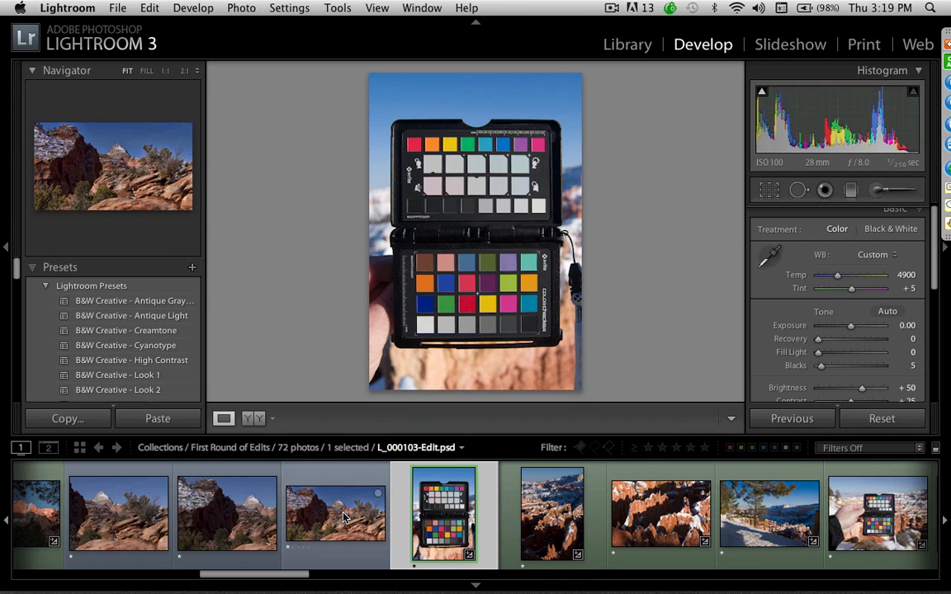
Try a white balance sampled from the chart's teal patch, and replace it by sampling the light gray patch beside the white one
{"action": "key", "text": "w"}
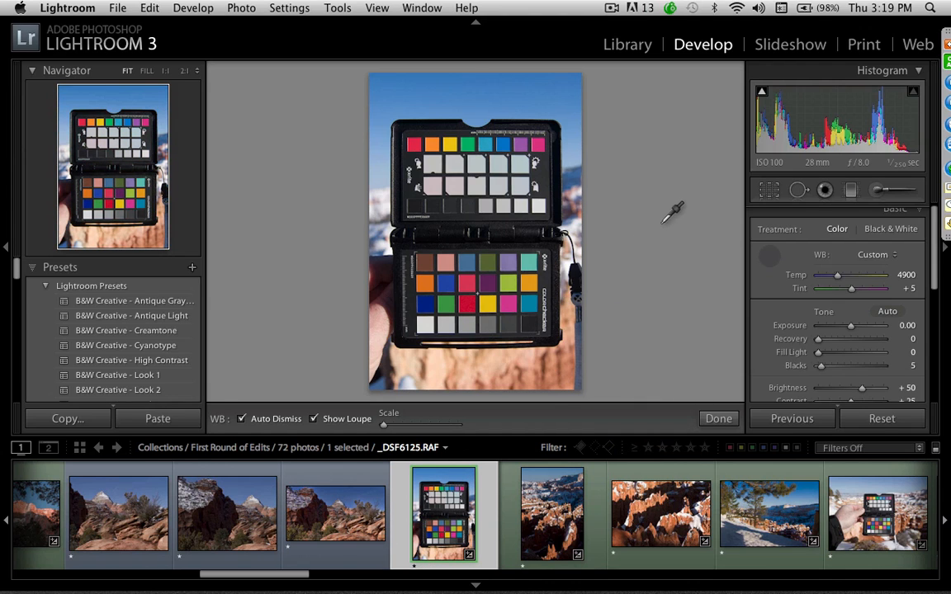
{"action": "left_click", "coordinate": [528, 265]}
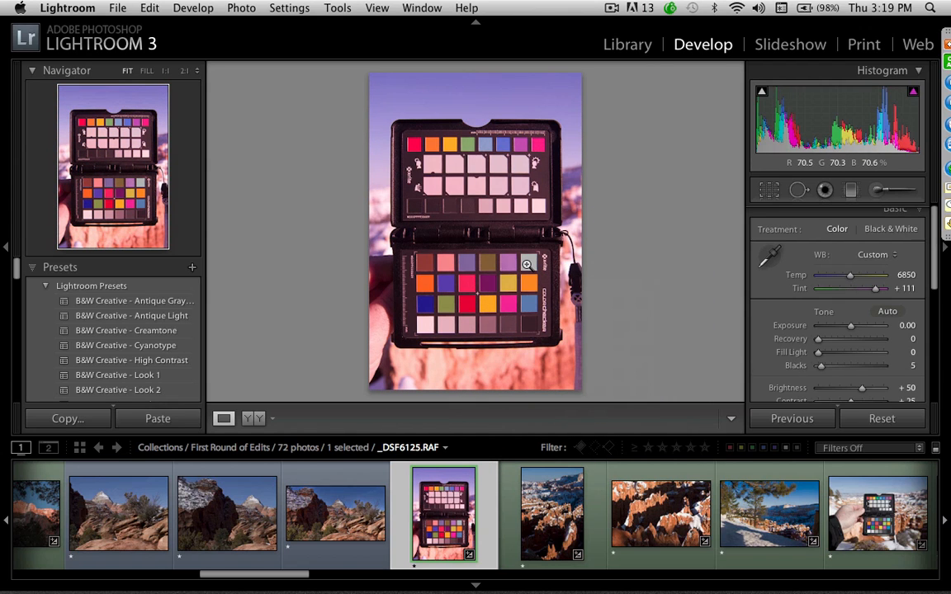
{"action": "key", "text": "w"}
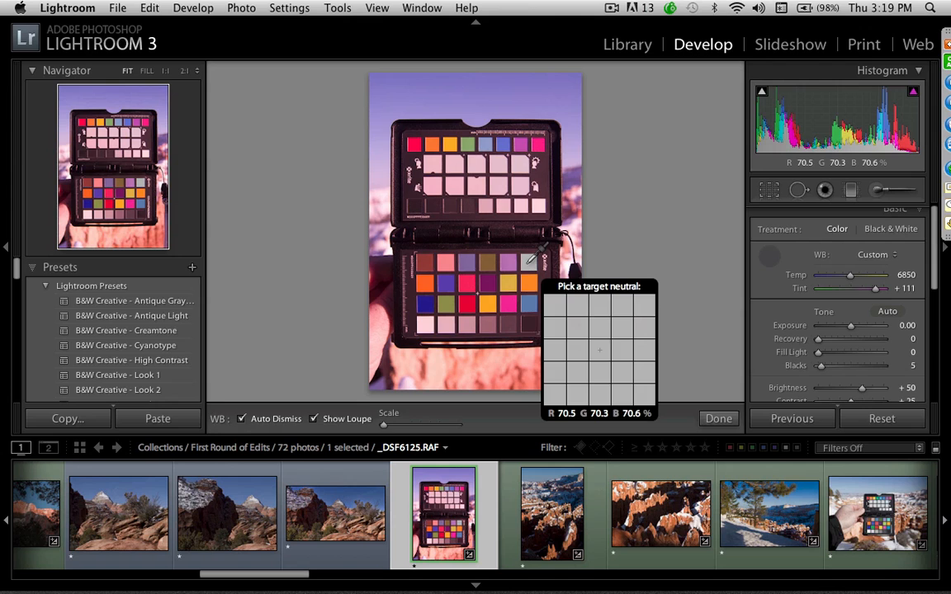
{"action": "left_click", "coordinate": [450, 324]}
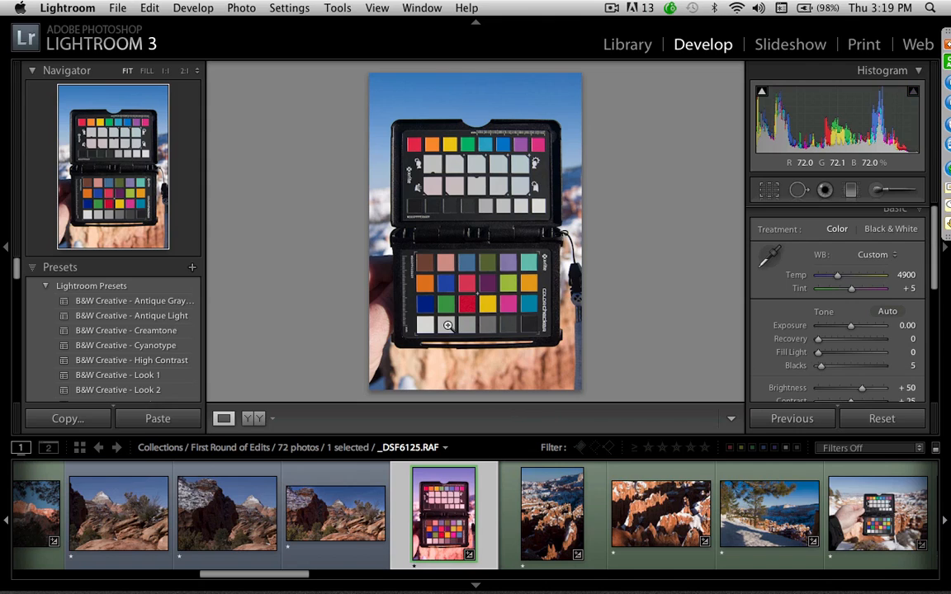